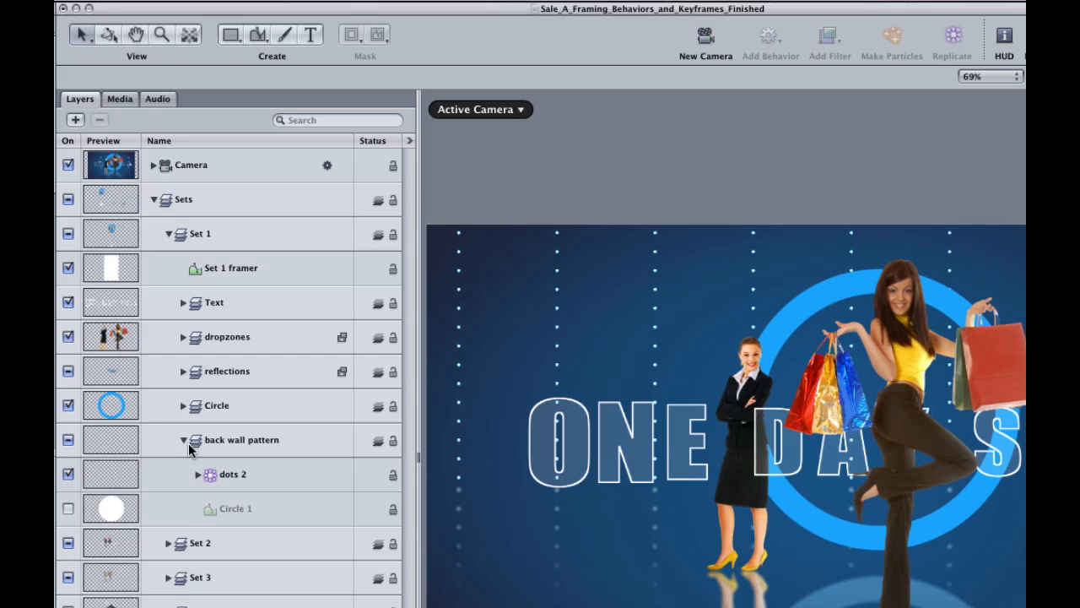
- Collapse the back wall pattern, Set 1 and Sets groups in the layer list
left_click(183, 440)
left_click(169, 235)
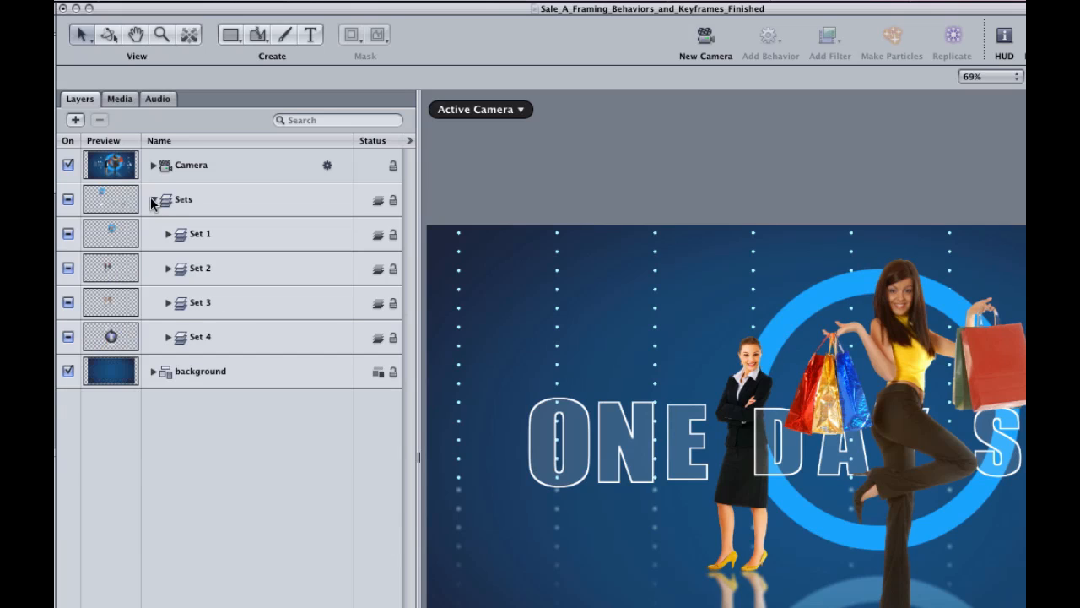
left_click(153, 200)
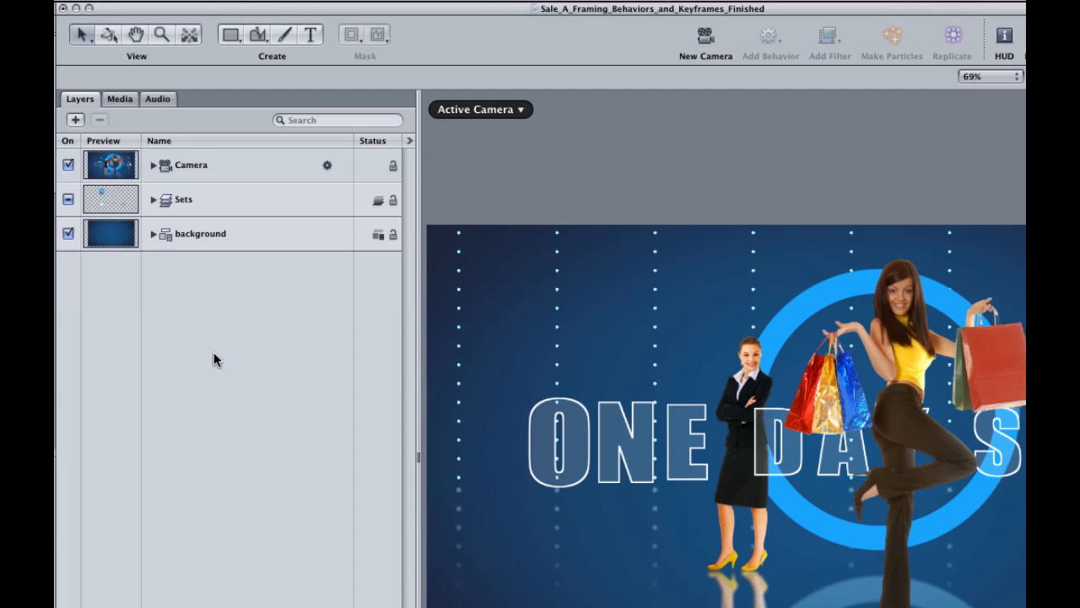
- Expand the Sets and Set 1 groups and solo the dropzones group
left_click(153, 200)
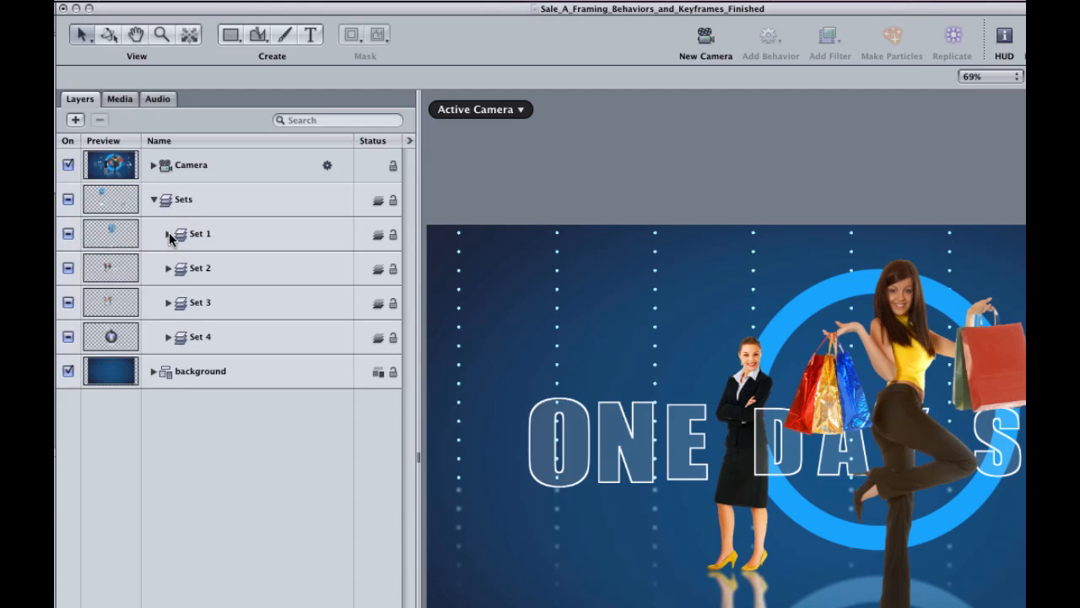
left_click(168, 233)
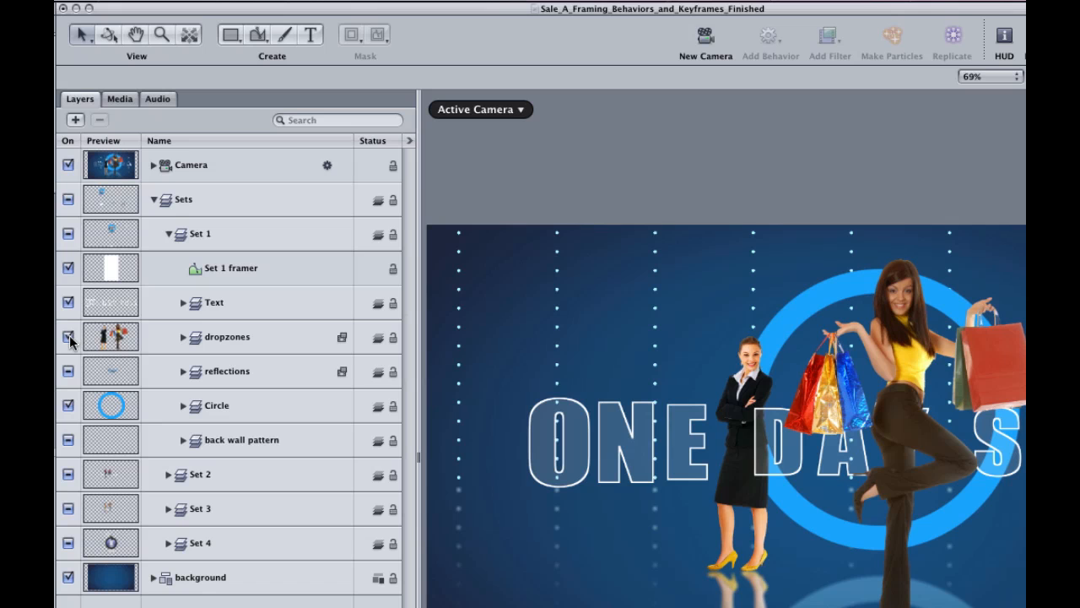
left_click(70, 338, "alt")
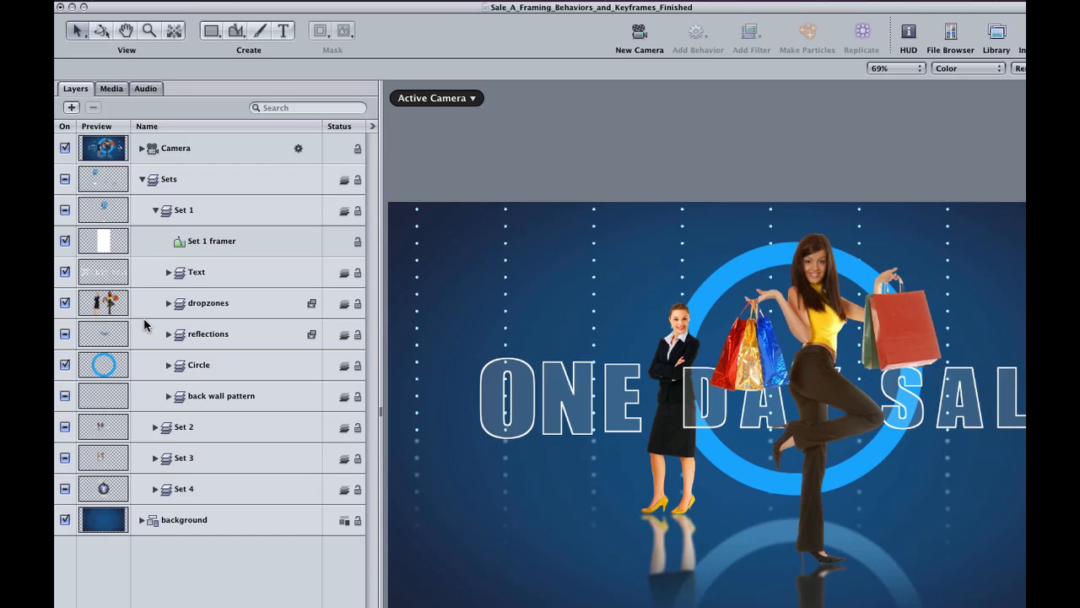
- Expand the dropzones group of Set 1 and solo its front dropzone set 1 layer
left_click(168, 303)
left_click(212, 358)
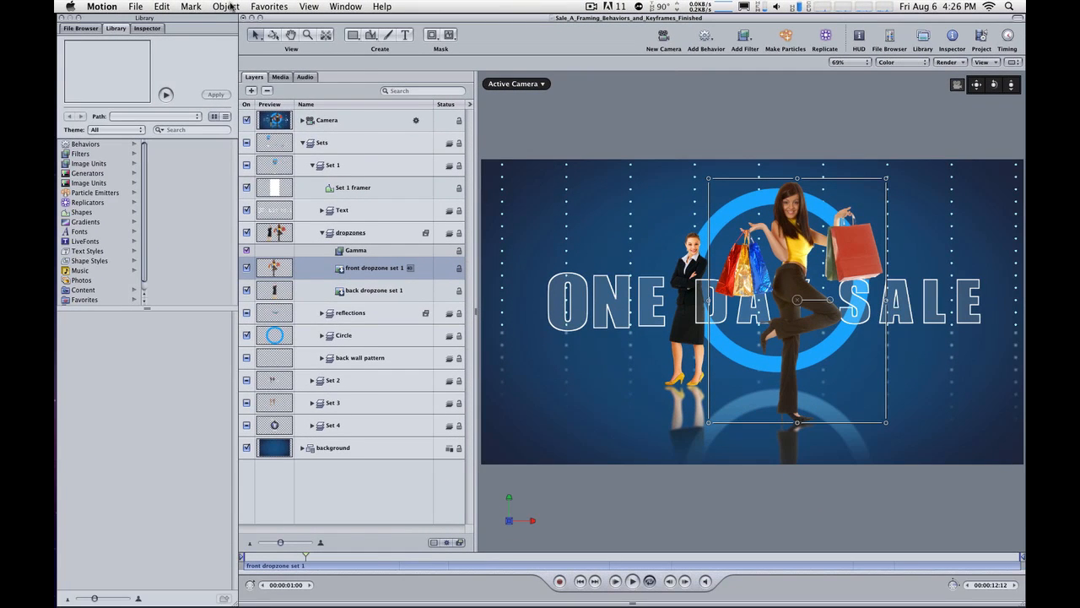
left_click(231, 6)
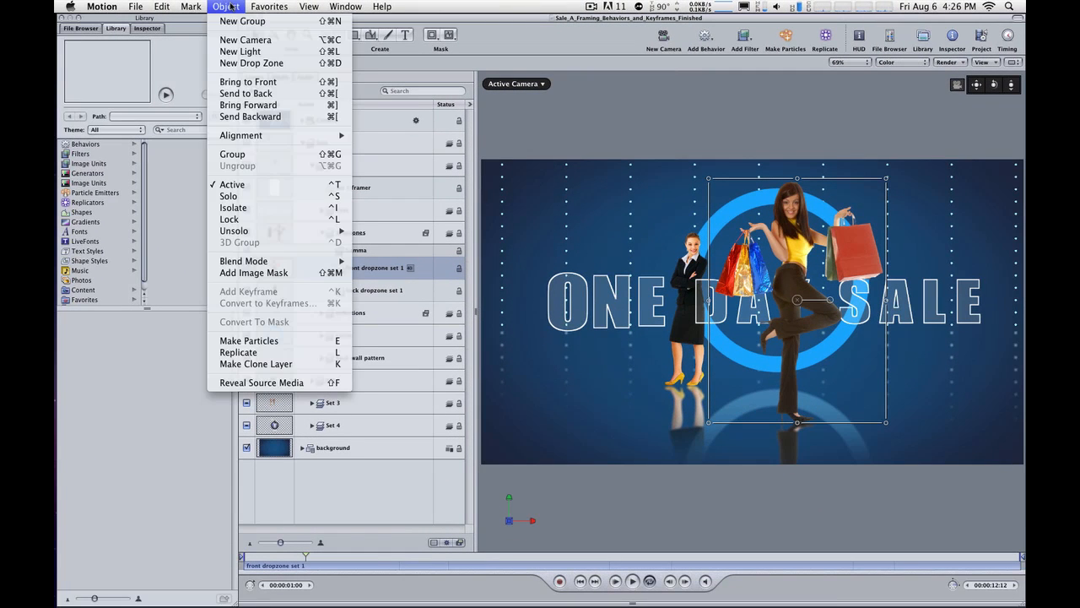
left_click(259, 198)
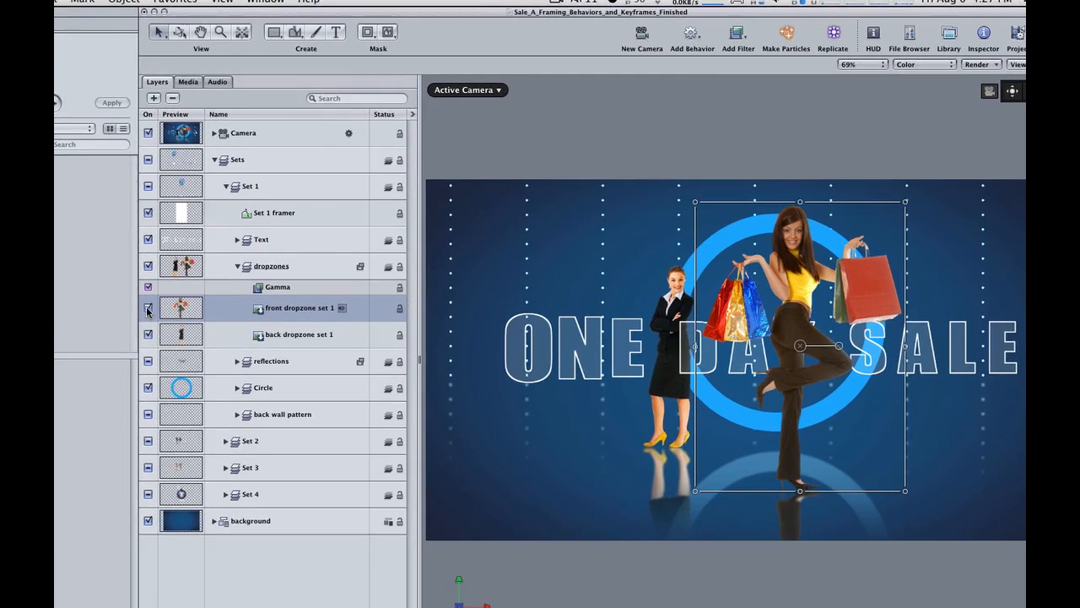
left_click(247, 268, "alt")
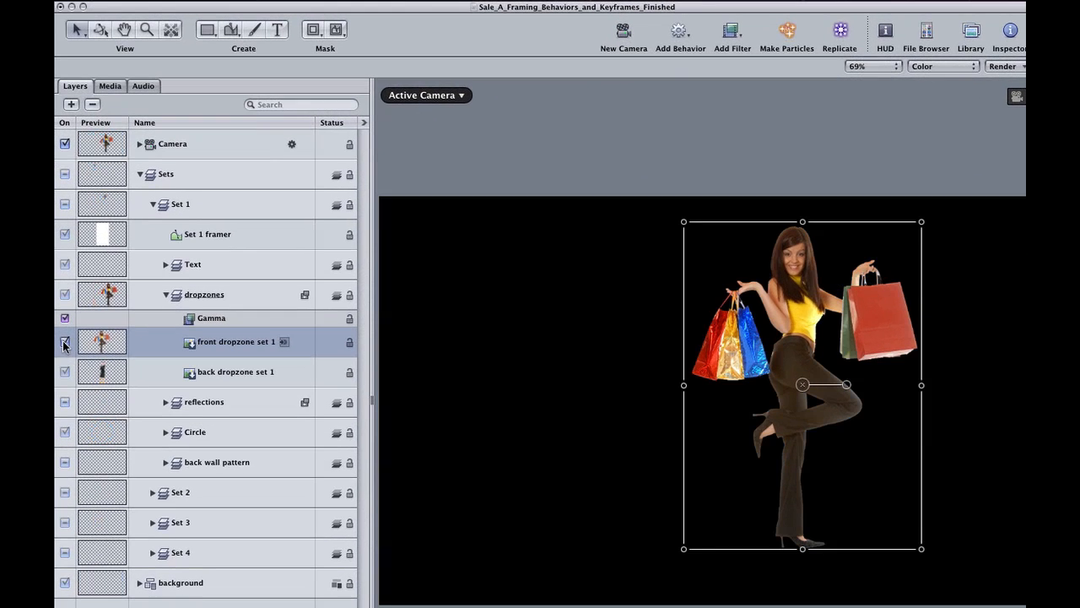
- Collapse the dropzones group and make Circle set 1 in the Circle group visible alongside the soloed layer
left_click(166, 294)
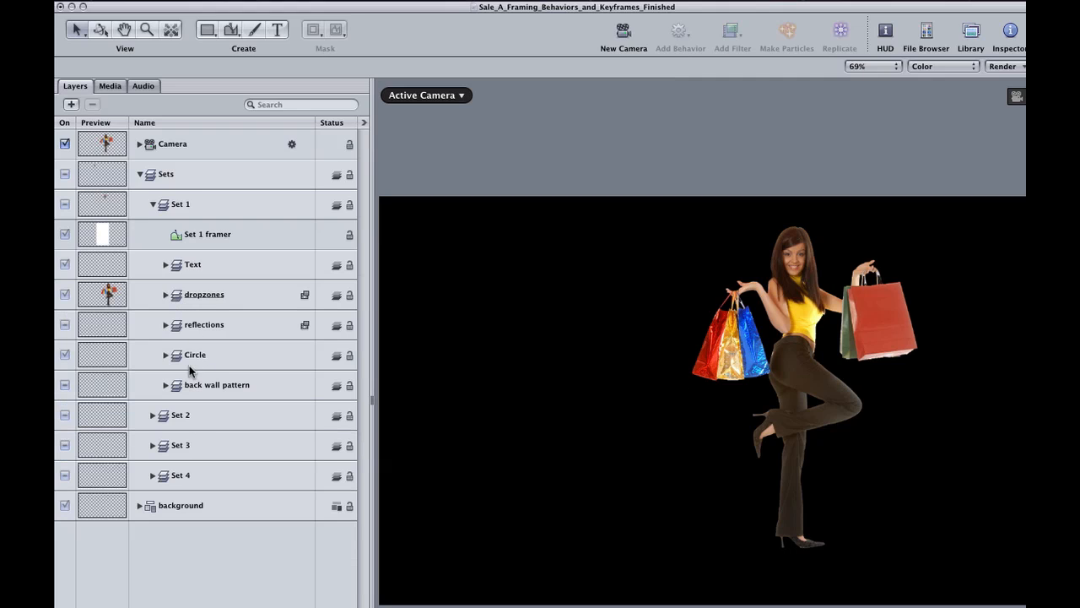
left_click(165, 354)
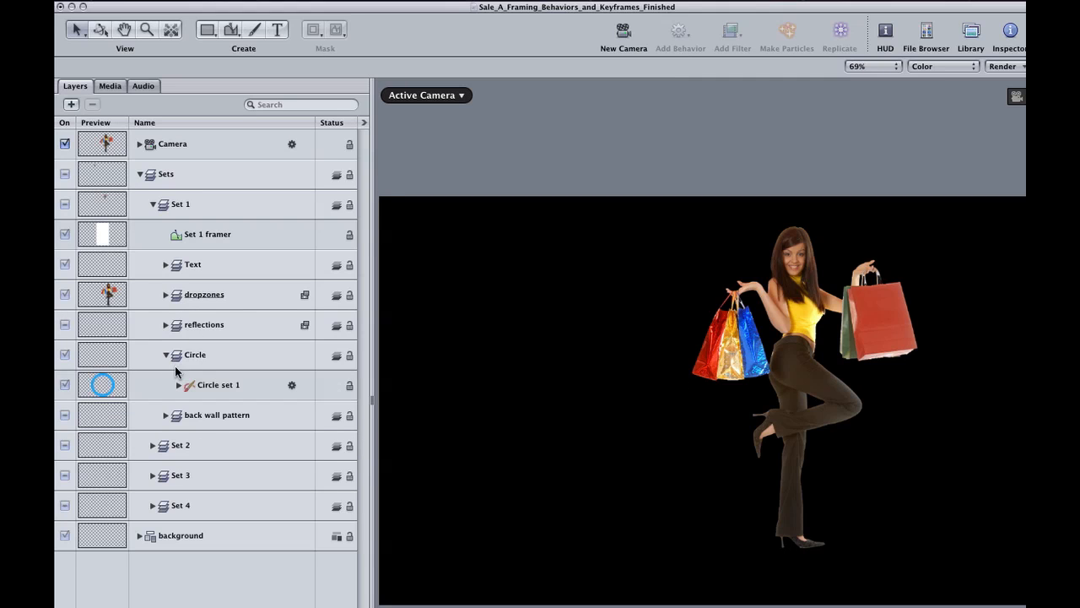
left_click(65, 385)
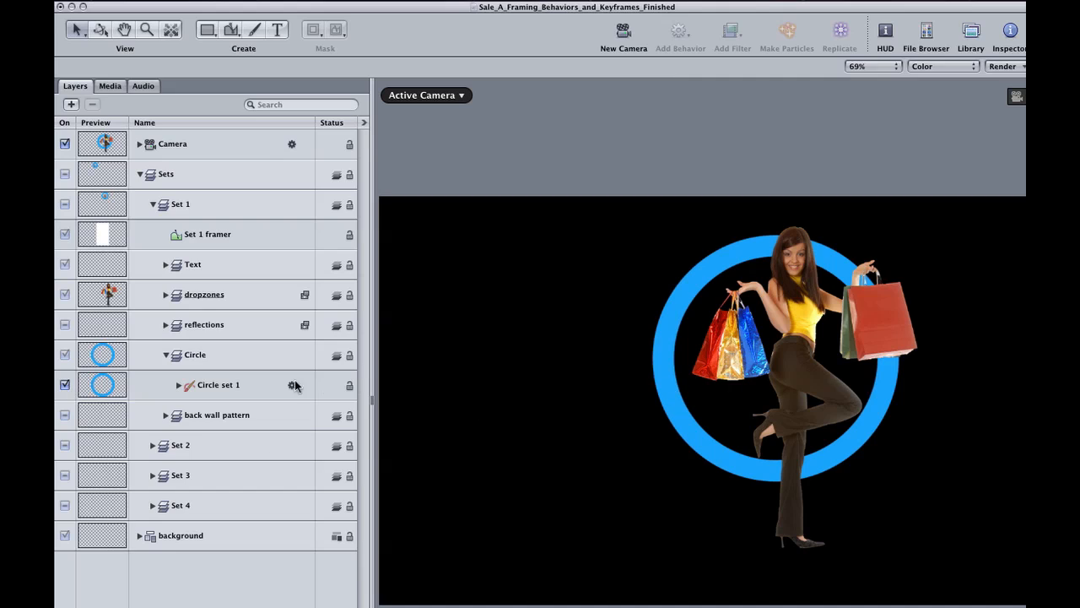
- Collapse the Circle, Set 1 and Sets groups, keeping Circle set 1 soloed
left_click(167, 355)
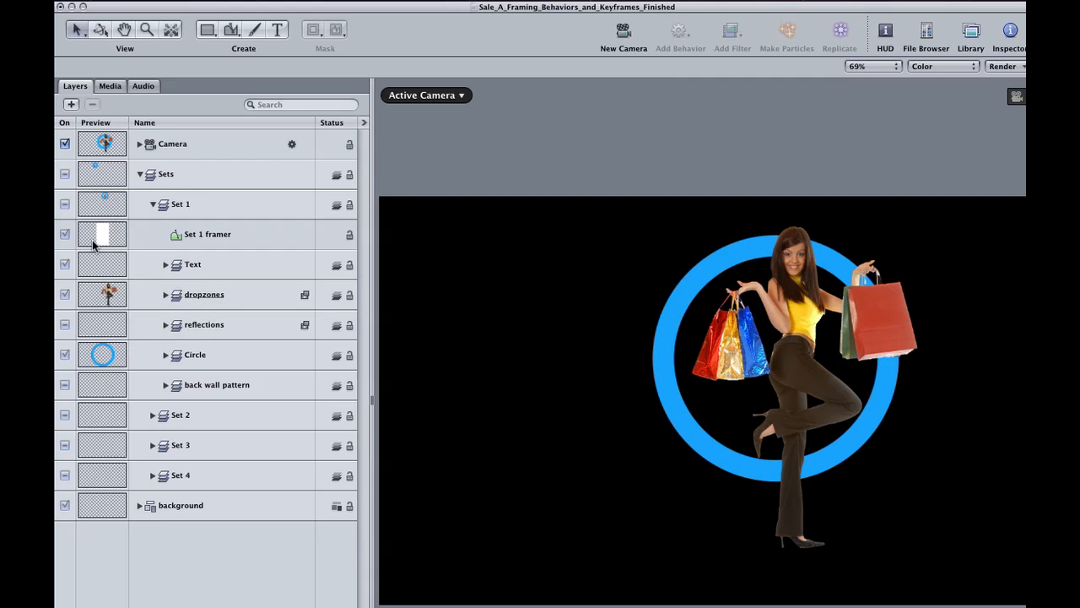
left_click(166, 355)
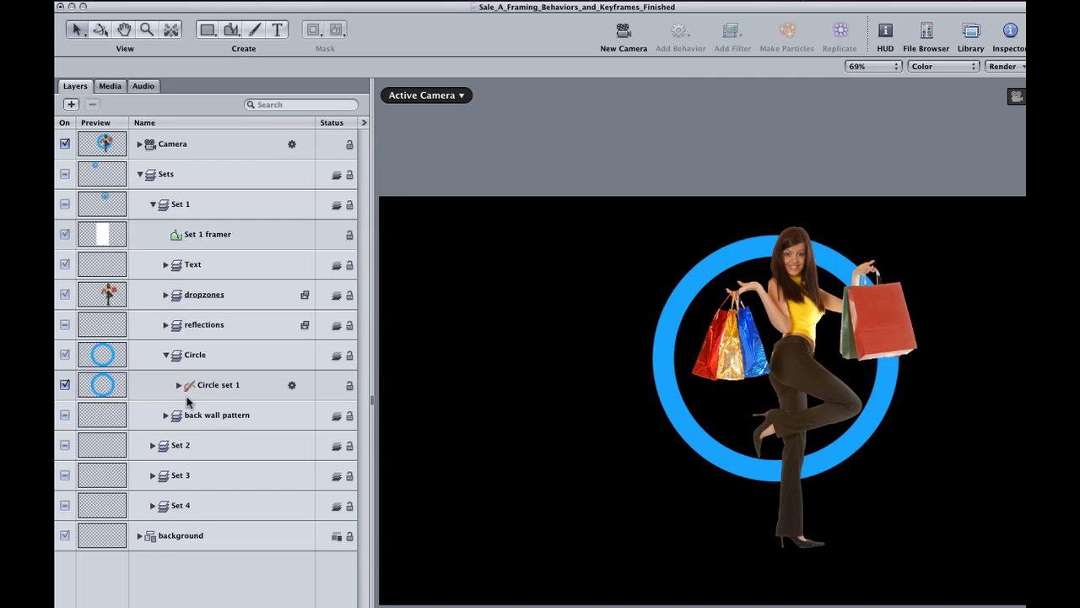
left_click(65, 386)
left_click(167, 354)
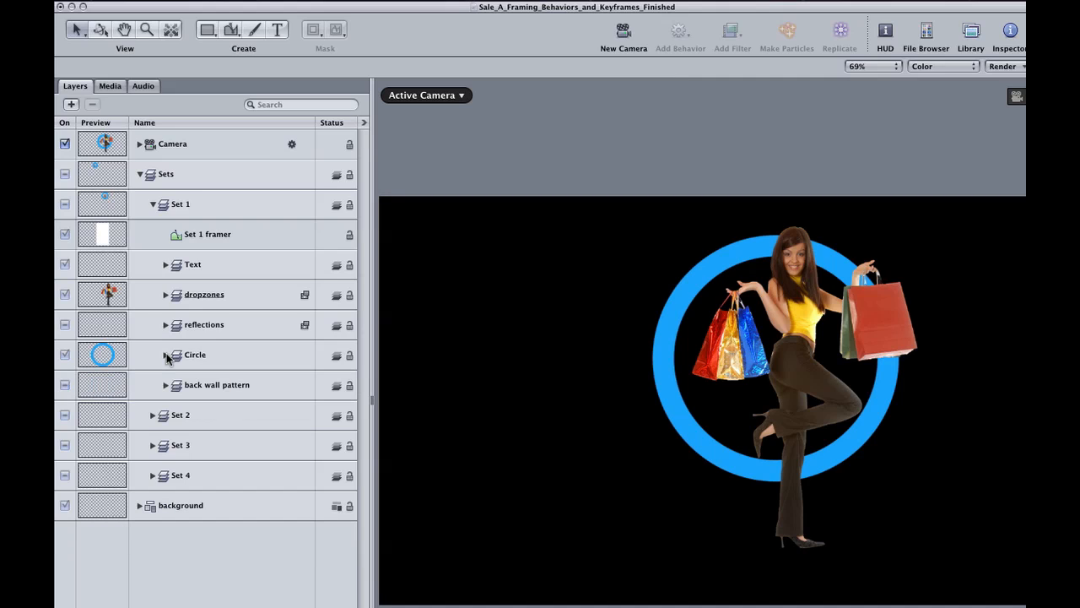
left_click(153, 202)
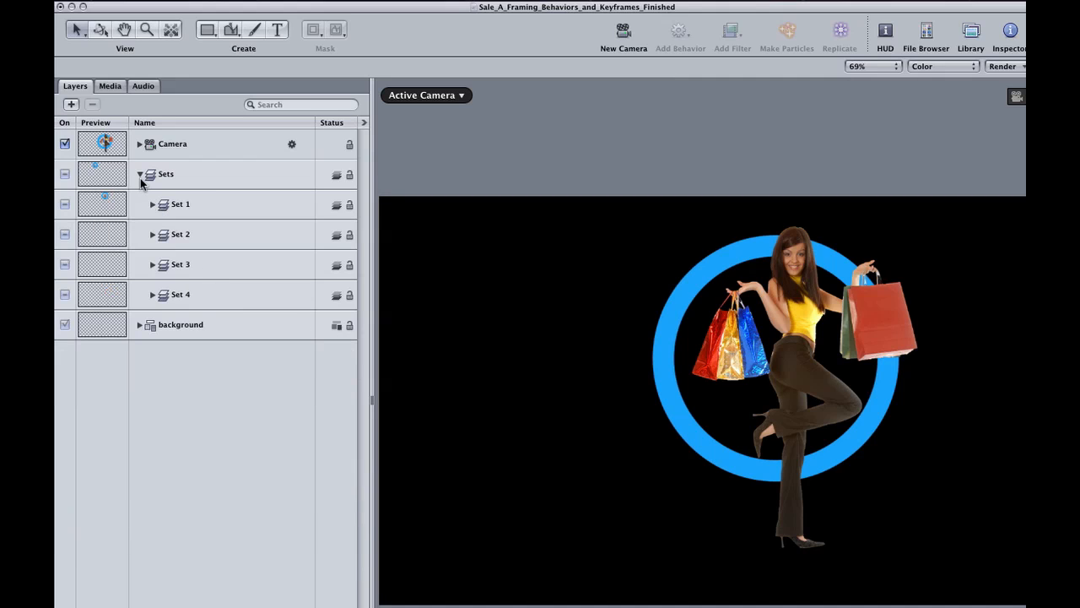
left_click(140, 175)
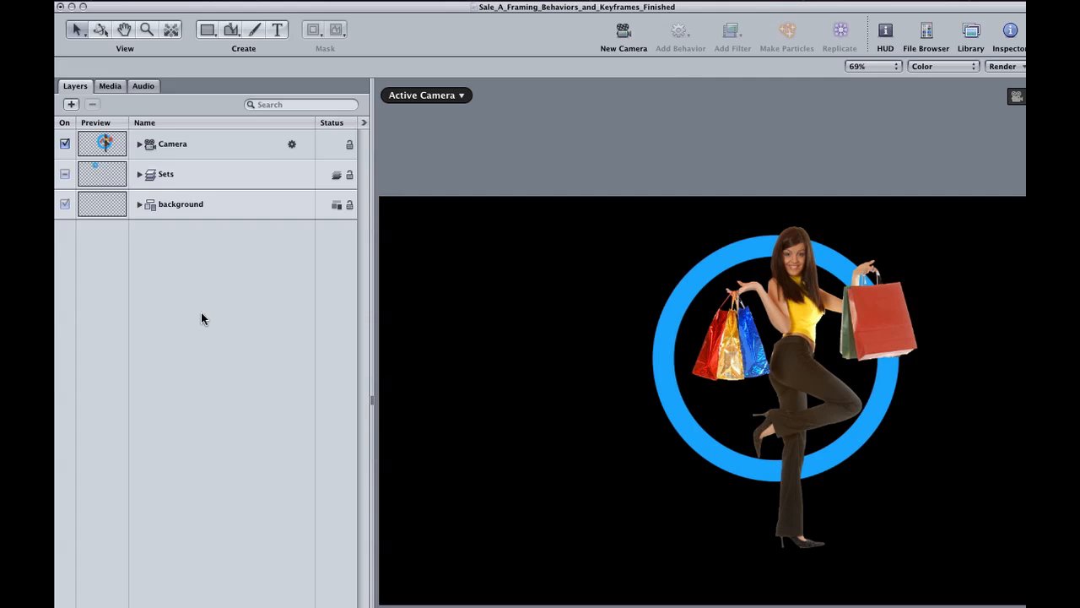
- Unsolo both video and audio for every layer in the project
key("super+a")
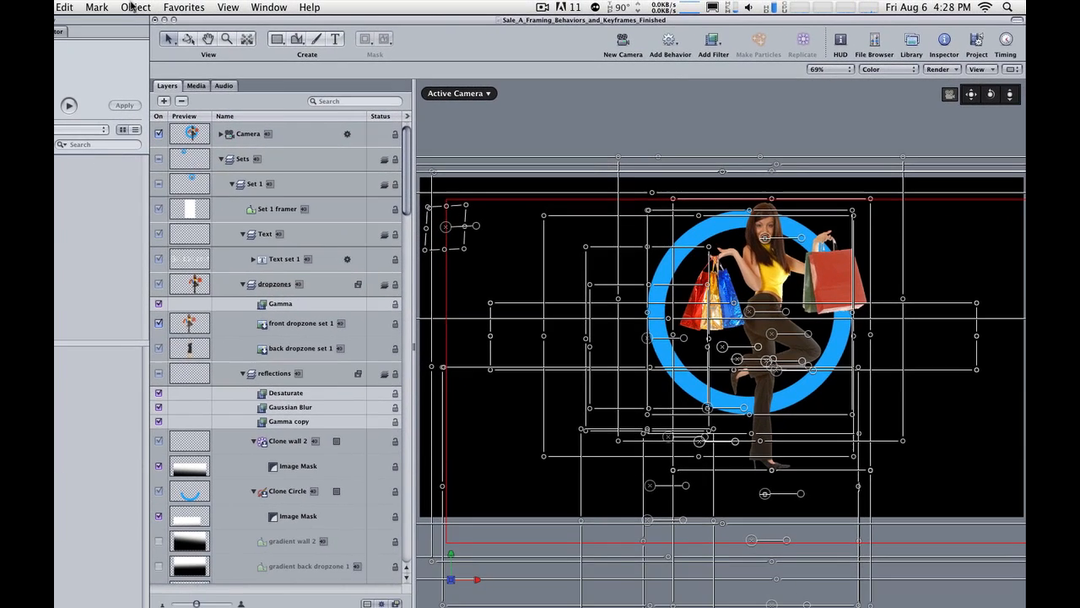
left_click(133, 7)
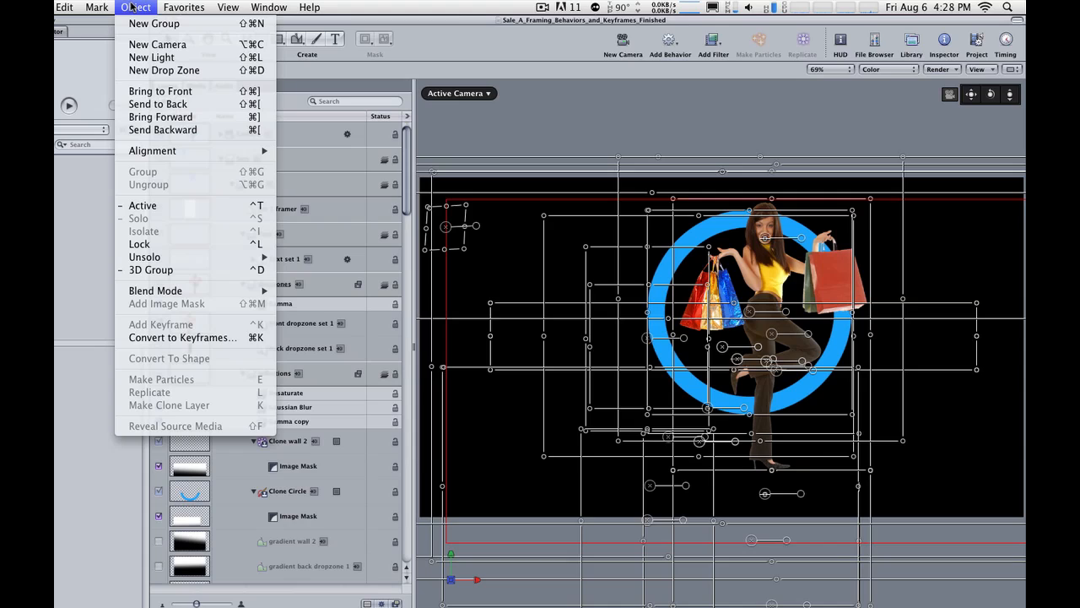
mouse_move(170, 255)
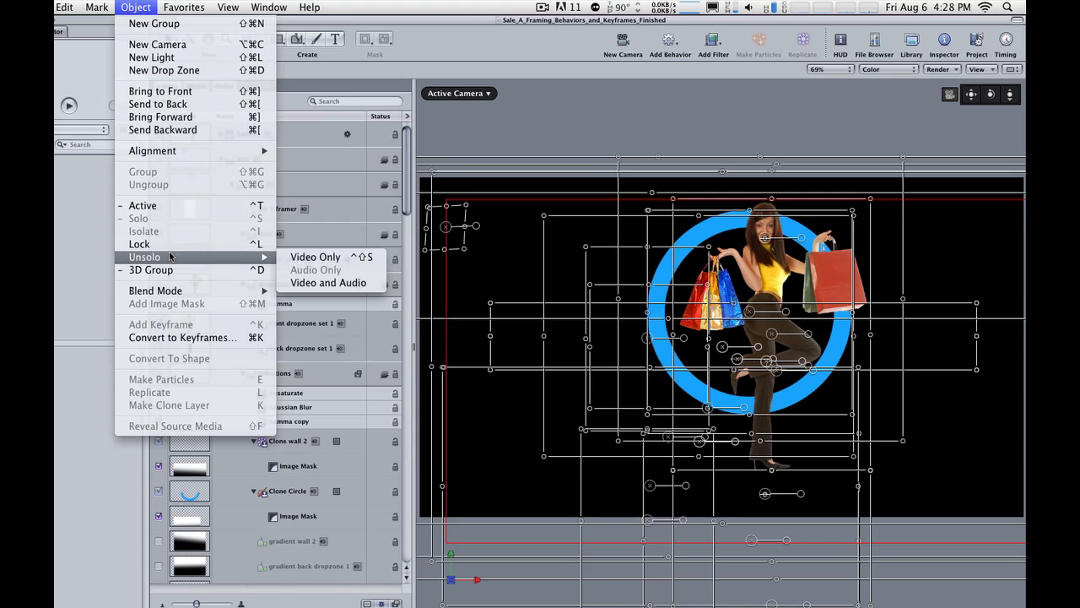
left_click(337, 283)
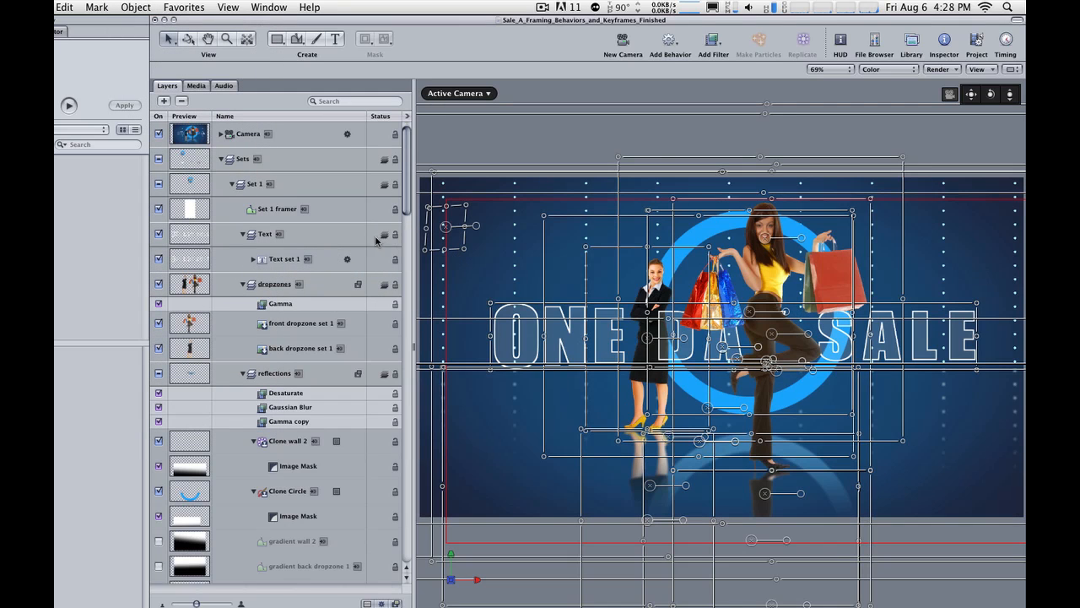
- Deselect all layers and collapse the Sets and background groups
left_click(589, 88)
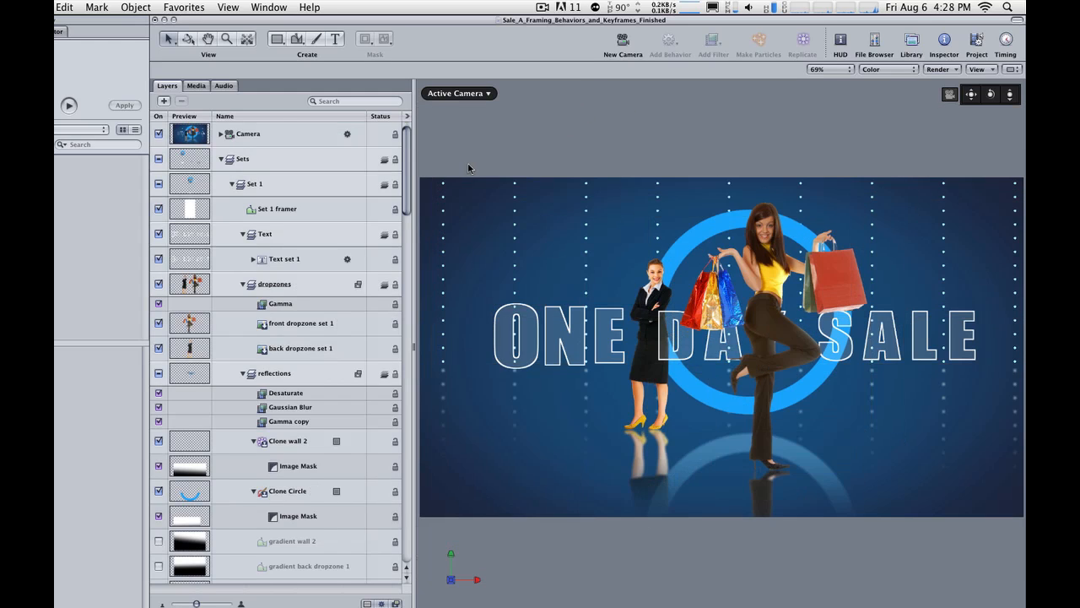
left_click(221, 159)
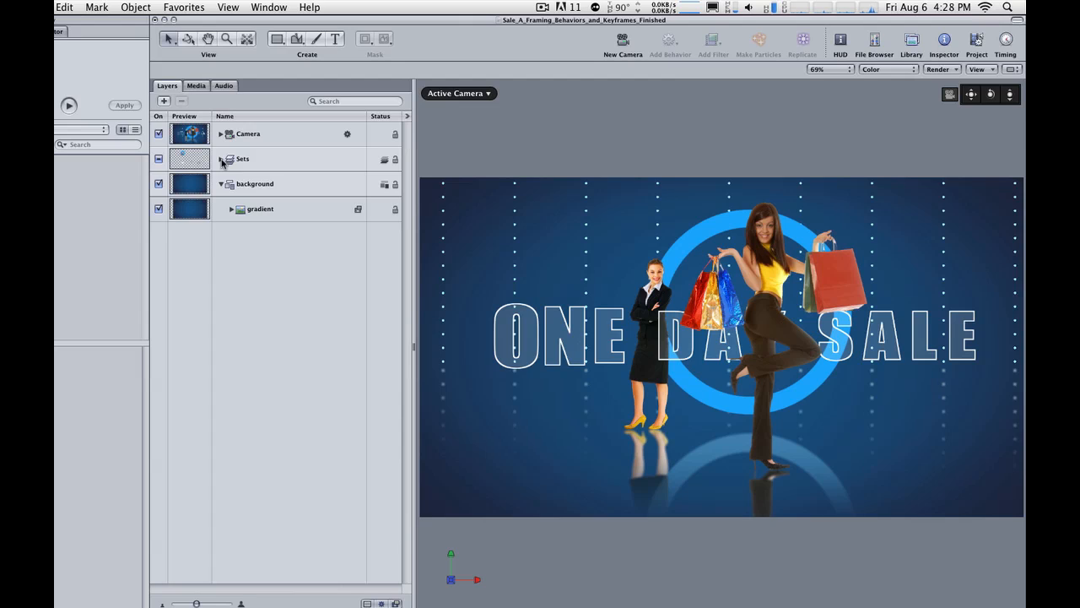
left_click(221, 184)
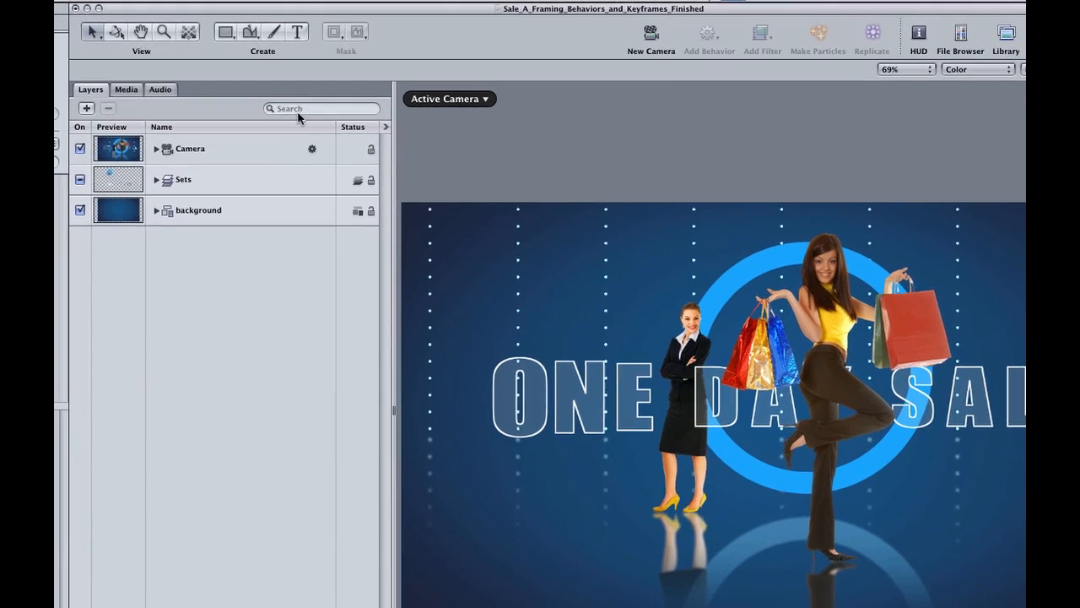
- Filter the layer list by "circle" and select the Circle set 1 layer in Set 1
left_click(332, 100)
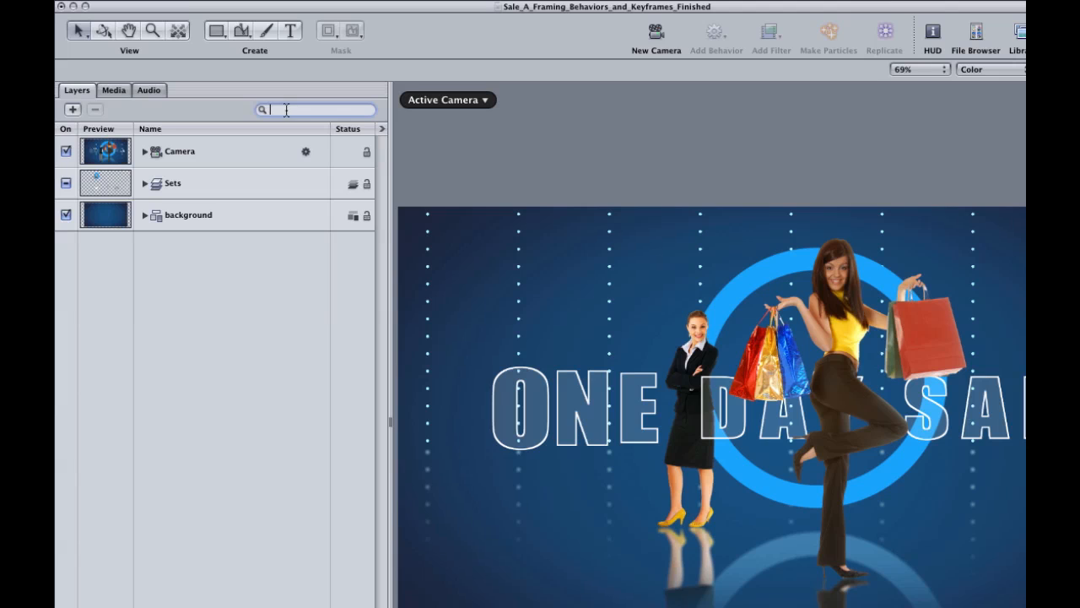
type("cirx")
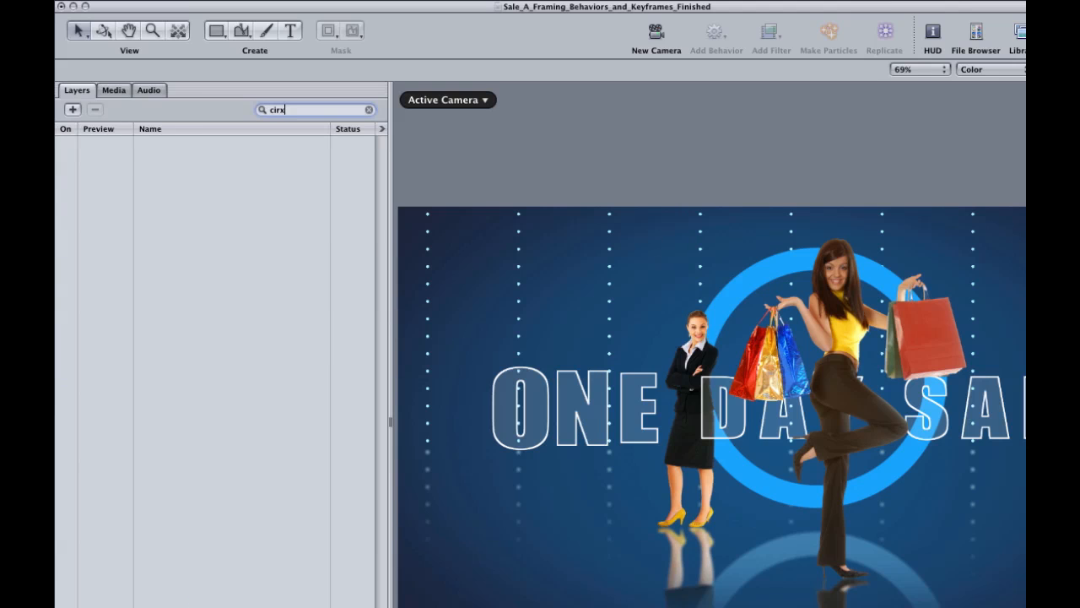
key("BackSpace")
type("cle")
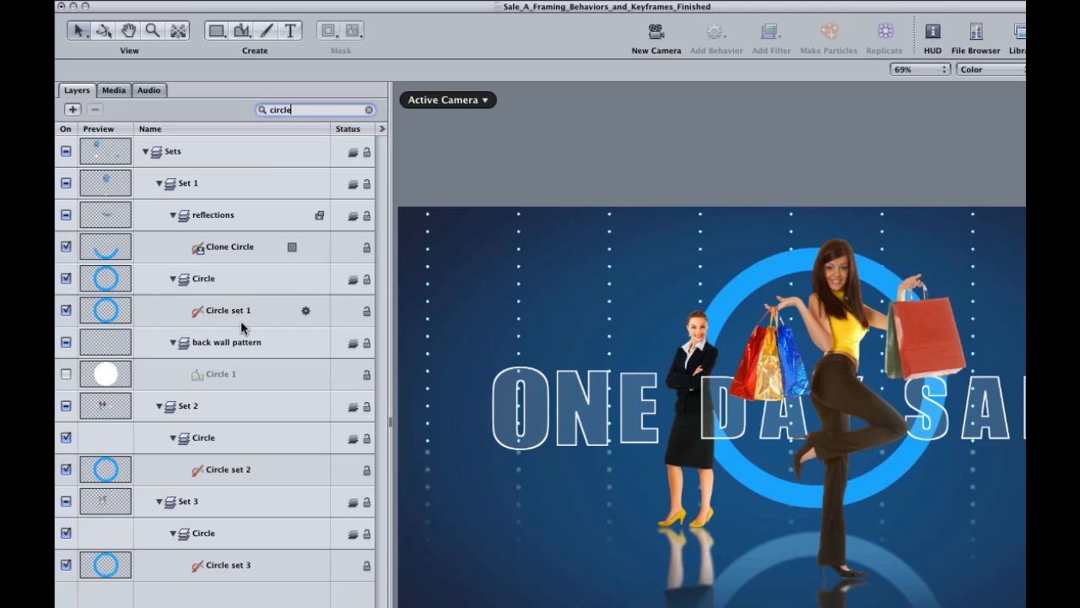
left_click(242, 568)
left_click(225, 467)
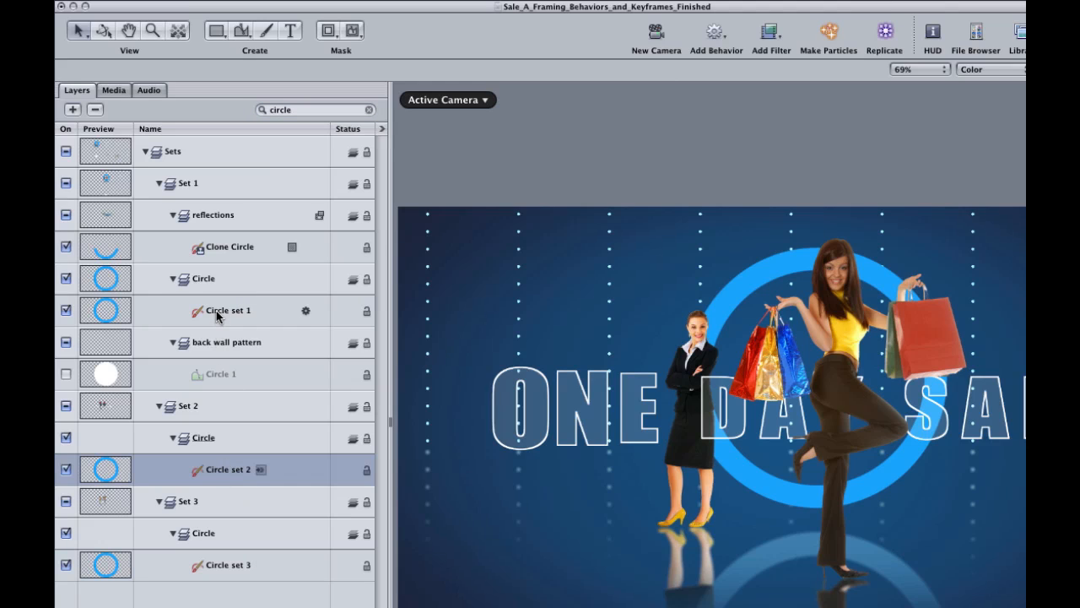
left_click(218, 314)
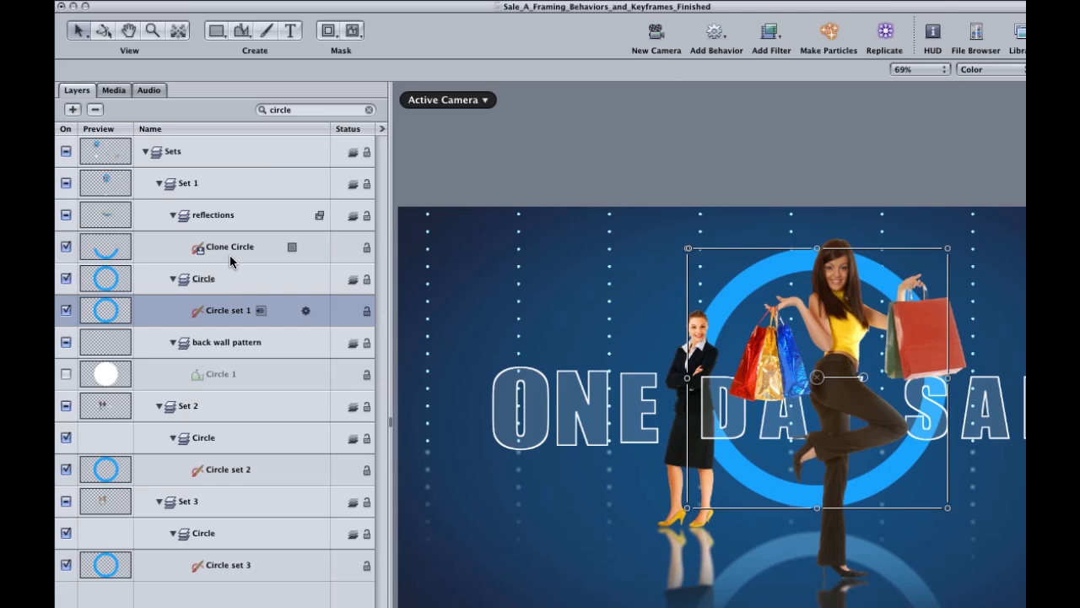
- Clear the layer search filter and collapse the Sets group
left_click(369, 112)
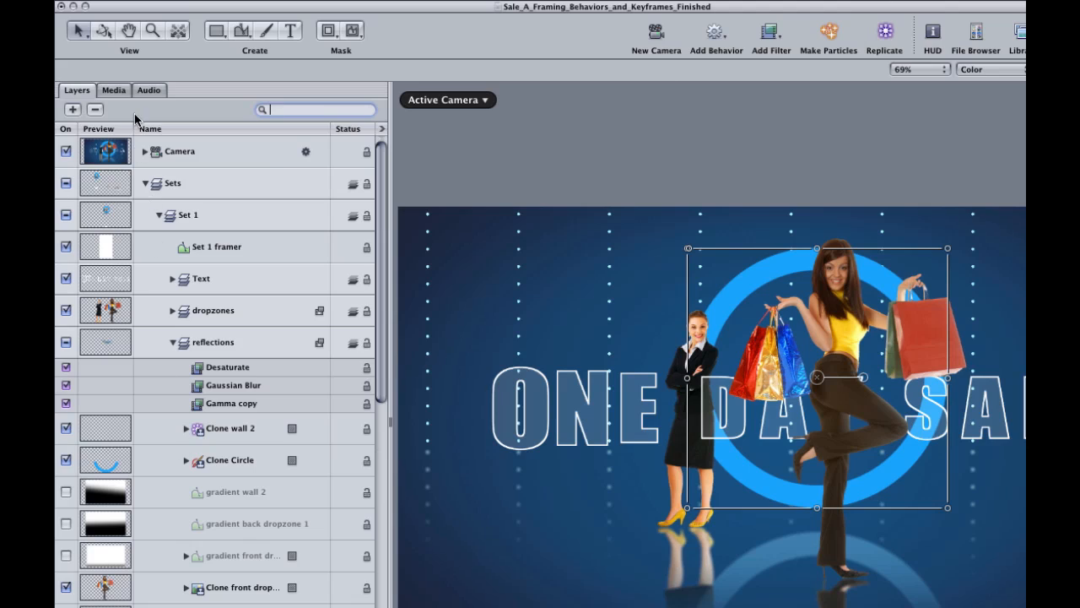
left_click(143, 184)
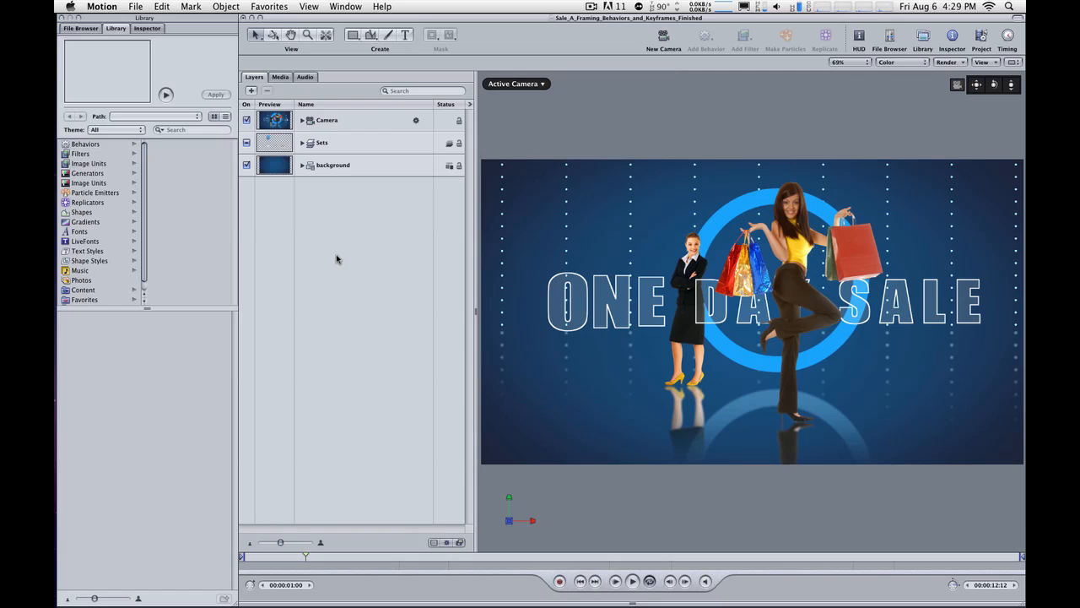
- Use the exploded view of the canvas objects to select front dropzone set 2 and afterward Circle set 3
key("x")
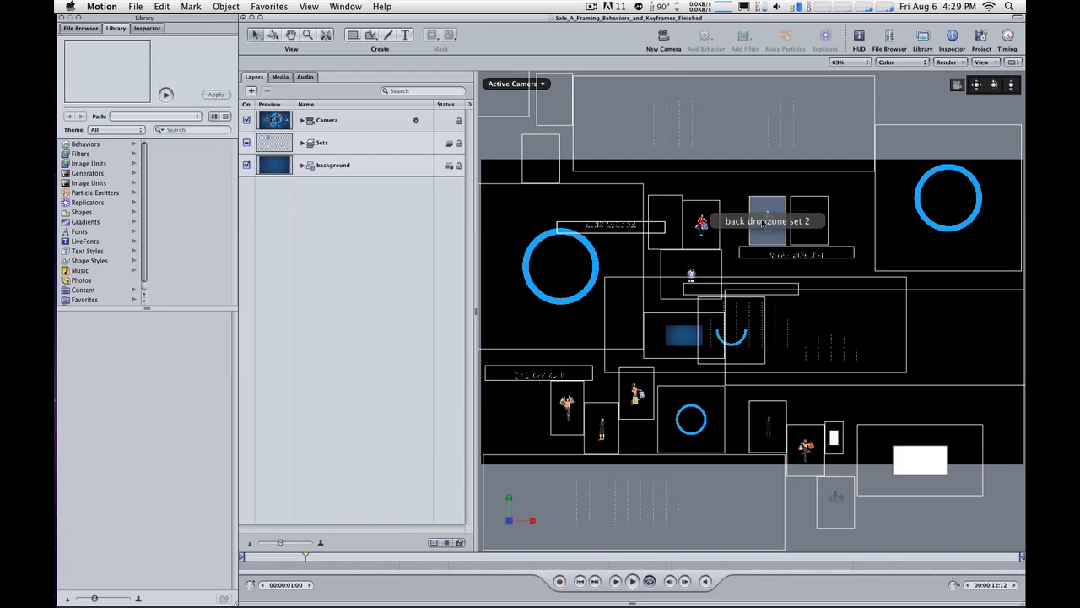
left_click(702, 237)
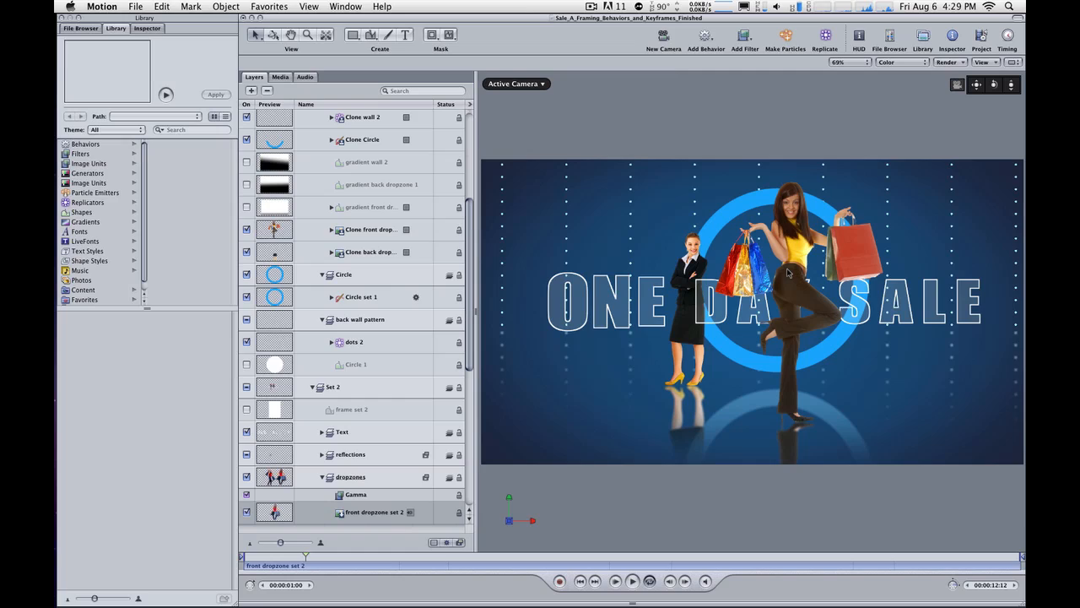
key("shift+x")
key("F9")
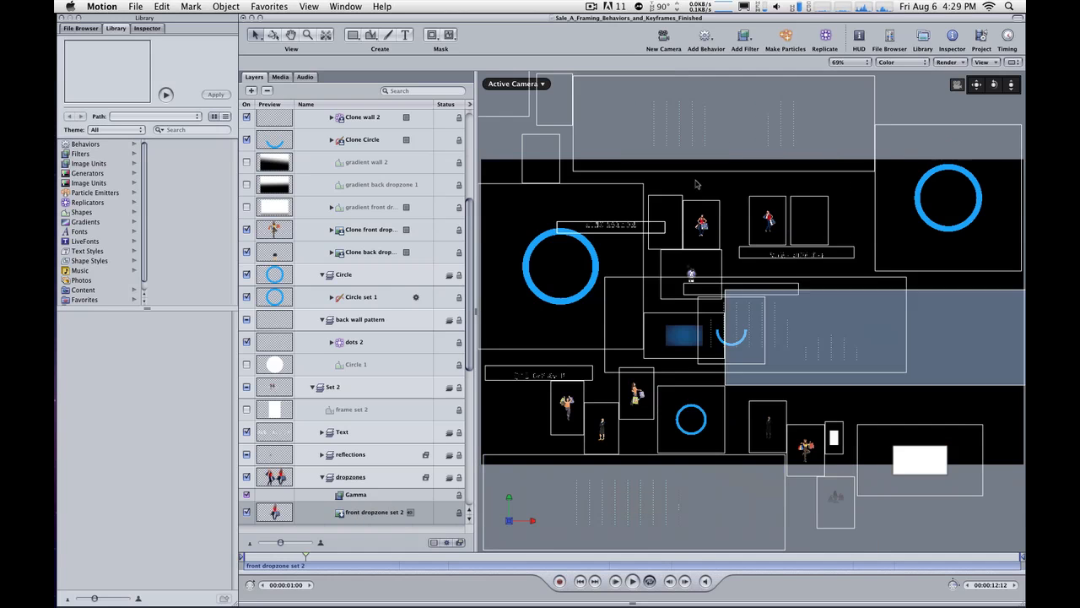
left_click(573, 299)
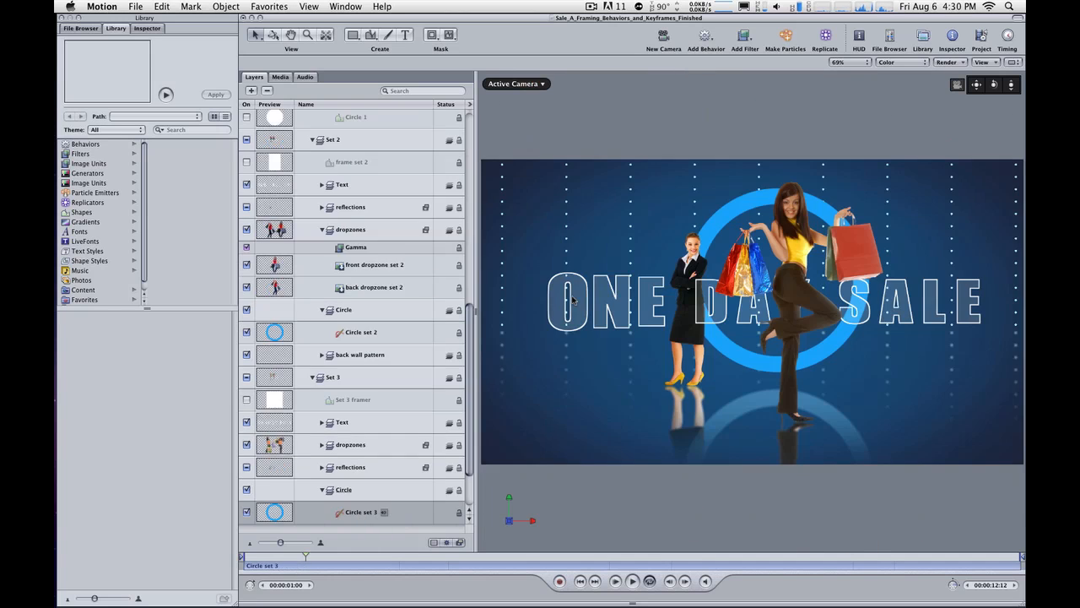
- Use the exploded view of the canvas objects to select front dropzone set 2 and afterward front dropzone set 1
key("F9")
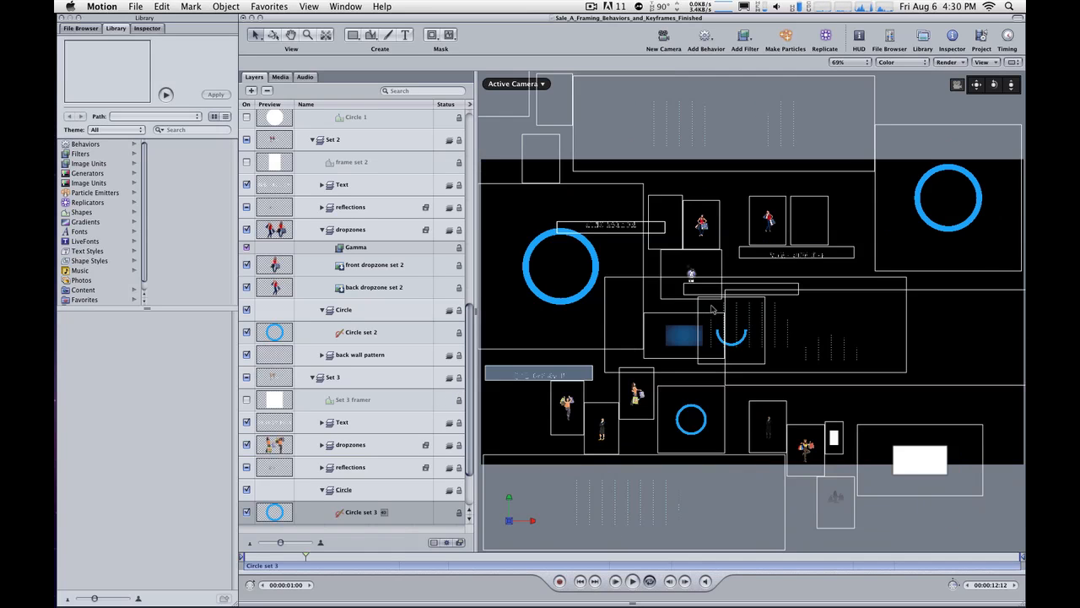
left_click(710, 235)
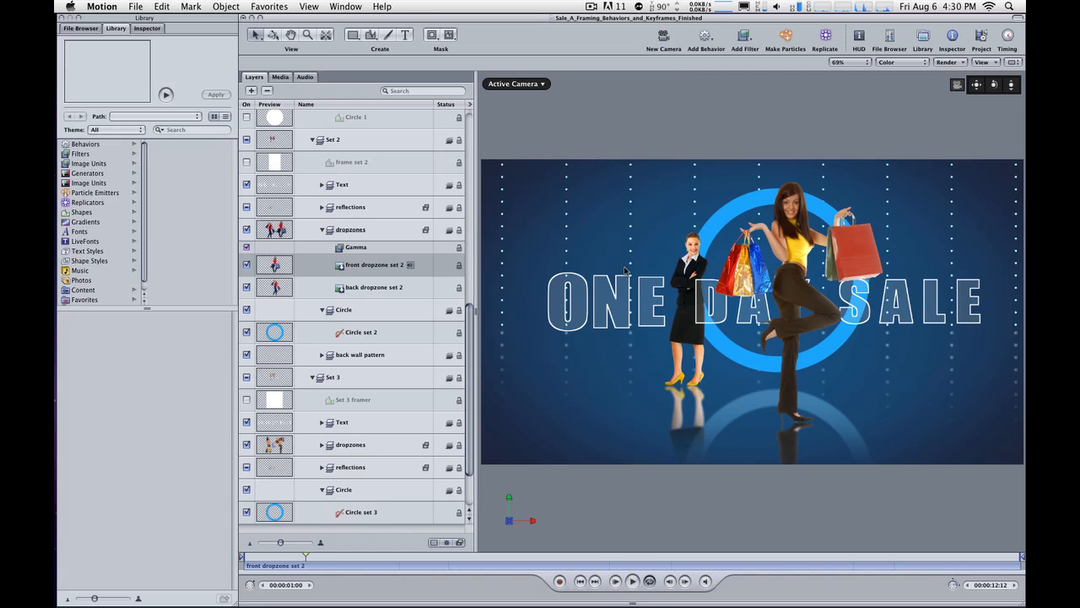
key("x")
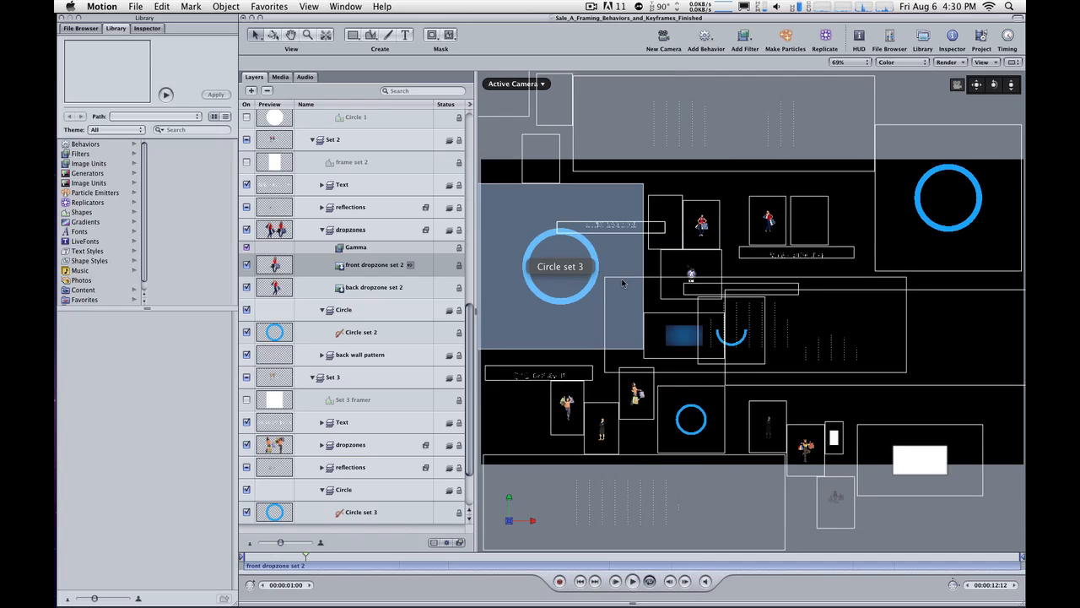
left_click(804, 454)
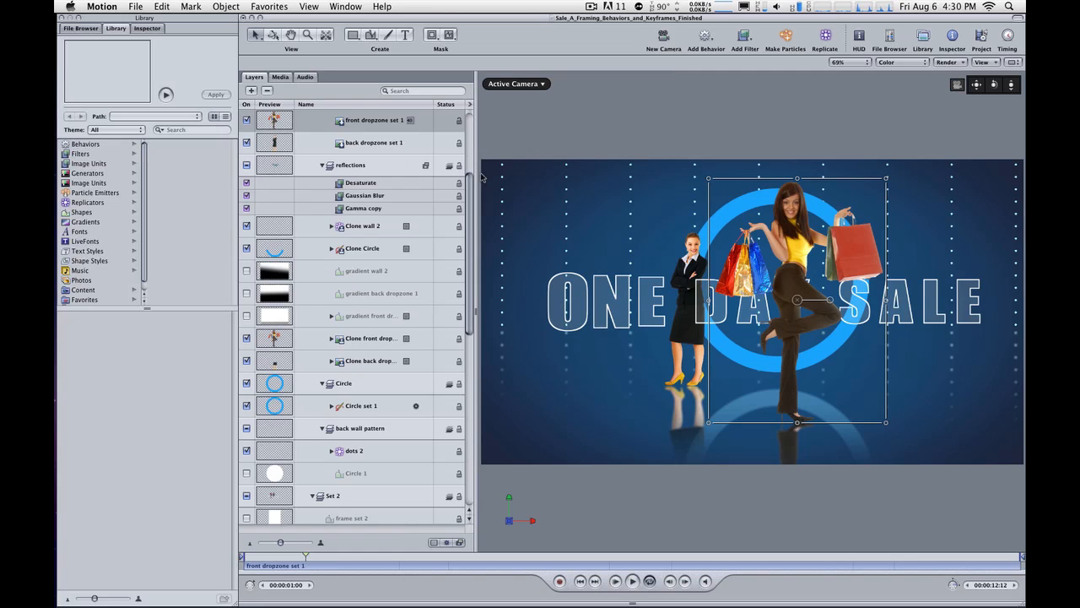
left_click_drag(471, 183, 471, 135)
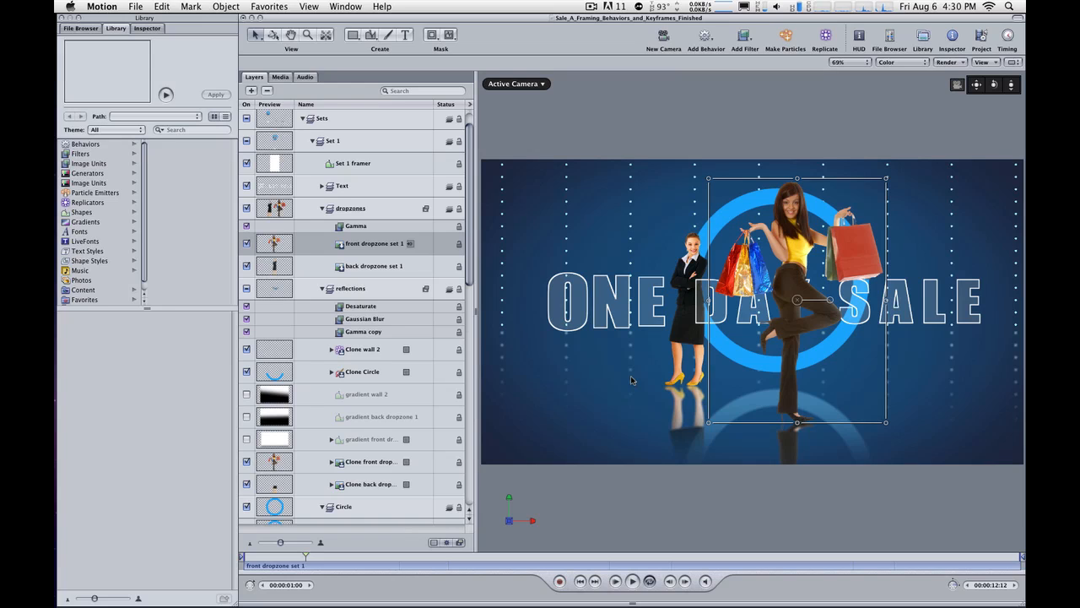
- Preview the exploded view of all canvas objects including the disabled ones, and collapse the Sets group with nothing selected
key("shift+x")
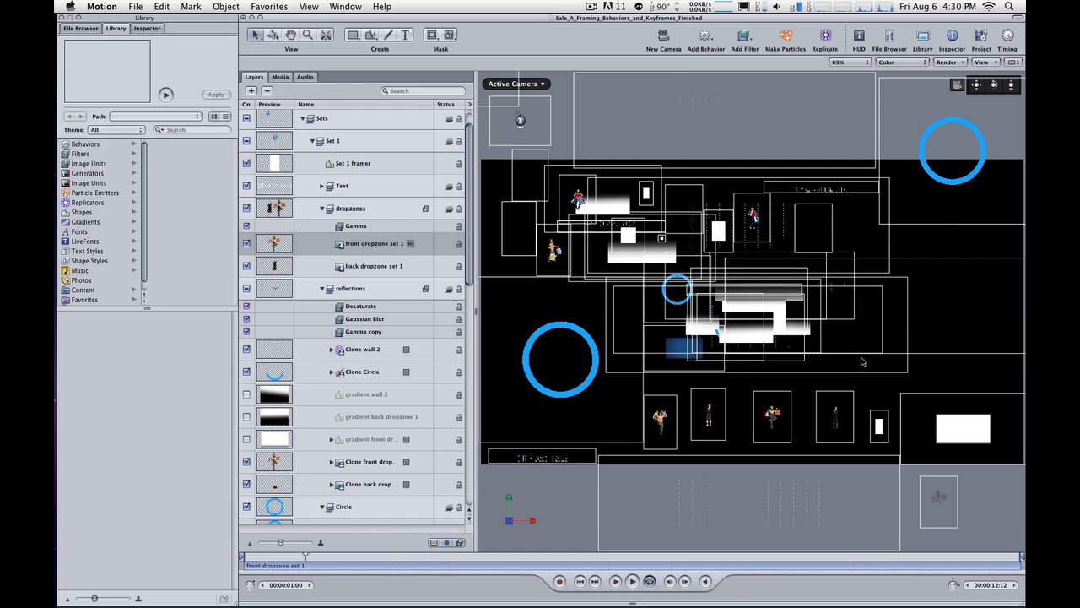
key("shift+x")
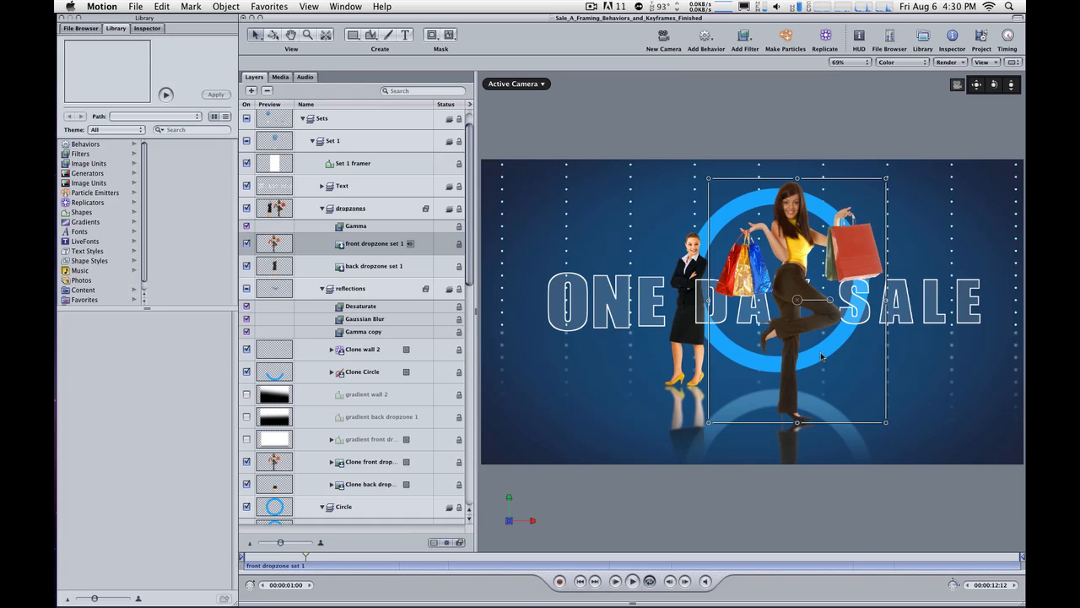
left_click(302, 120)
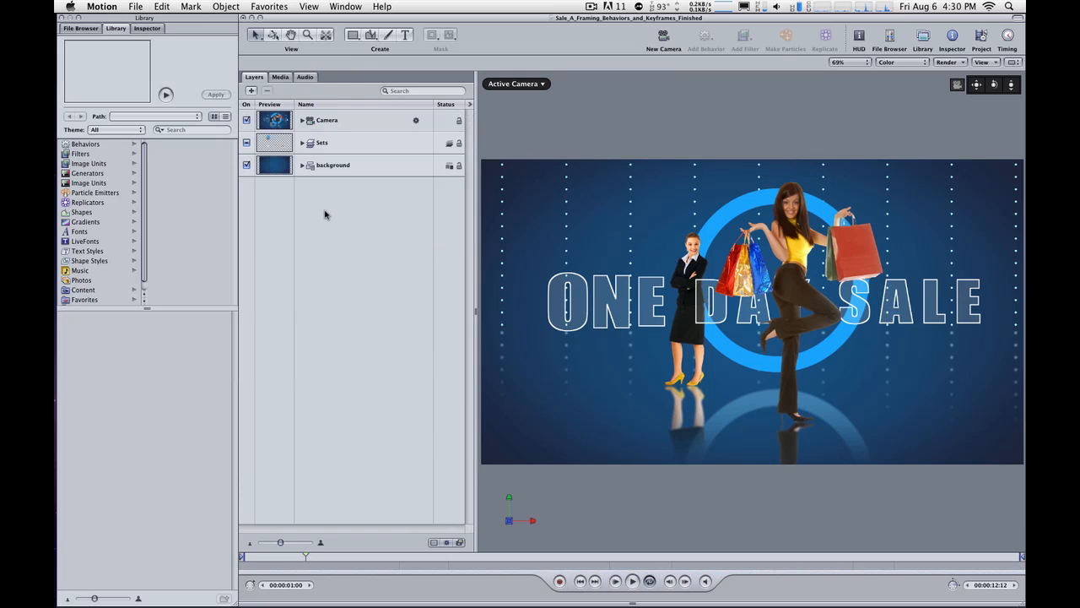
left_click(329, 218)
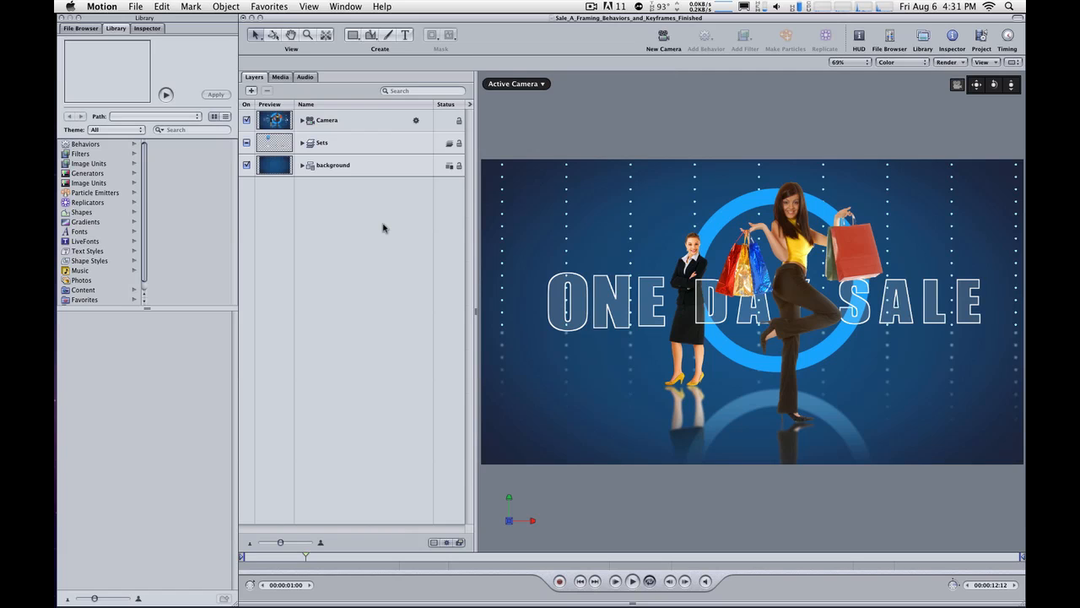
- Select front dropzone set 3 from the exploded view, isolate it, and return to the Active Camera view
key("x")
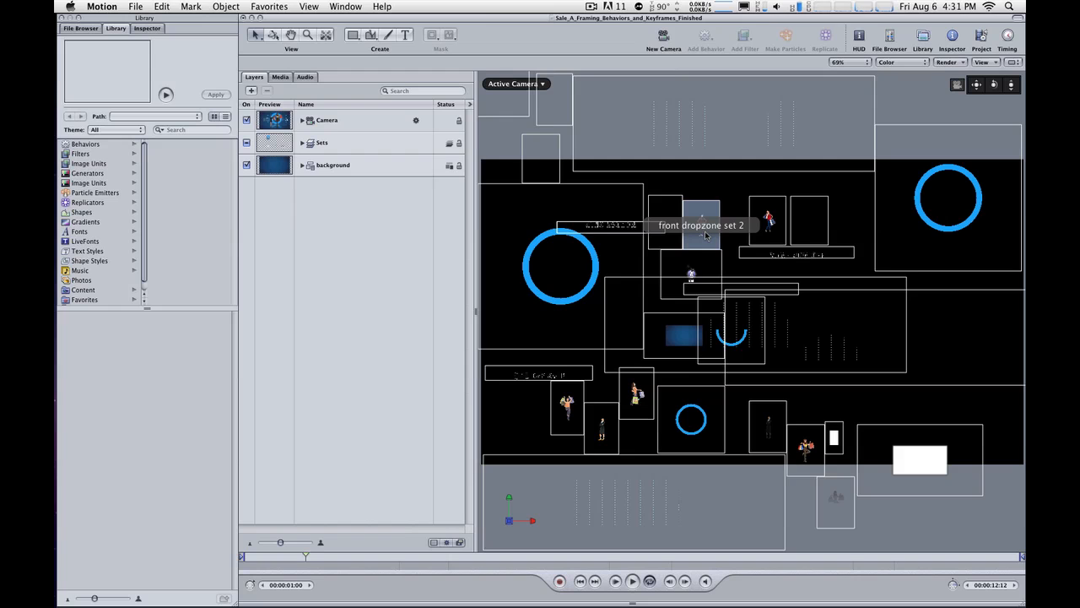
left_click(554, 420)
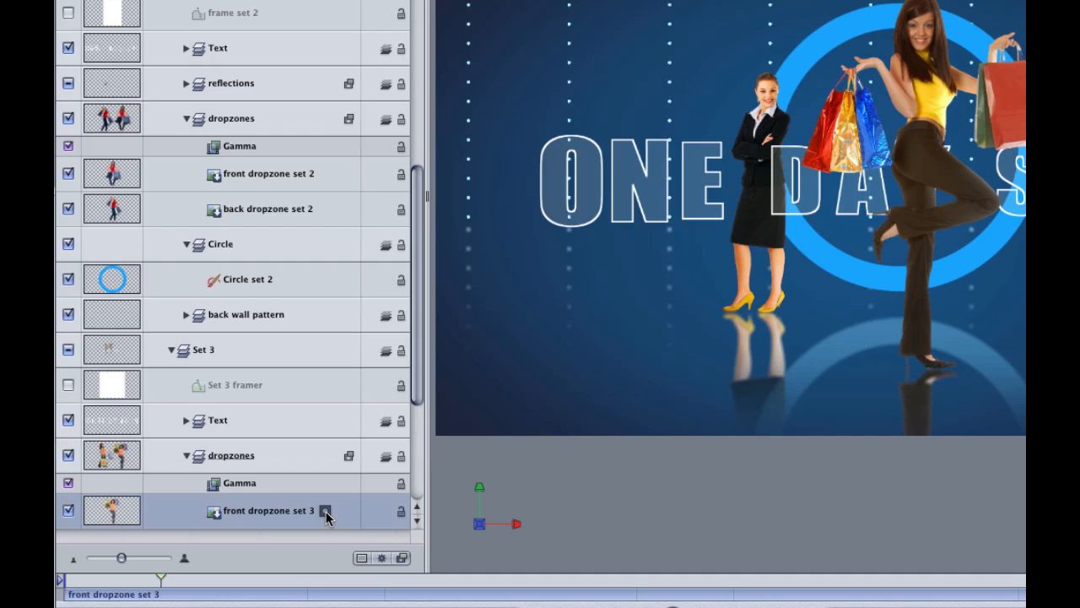
left_click(326, 512)
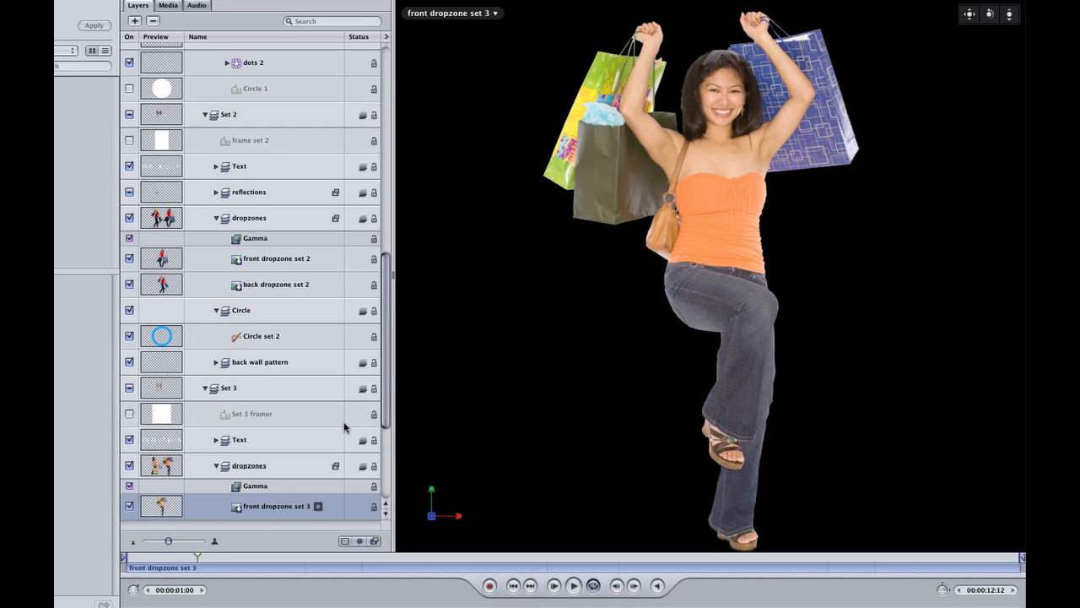
left_click(318, 508)
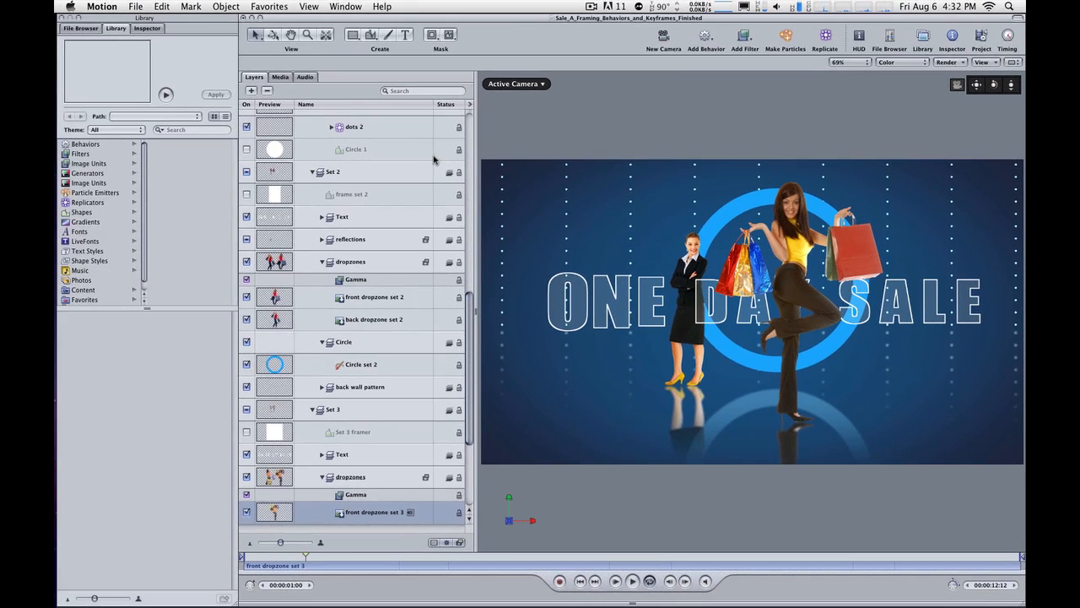
- Collapse the Sets group from the start of the layer list
scroll(263, 150, "up", 10)
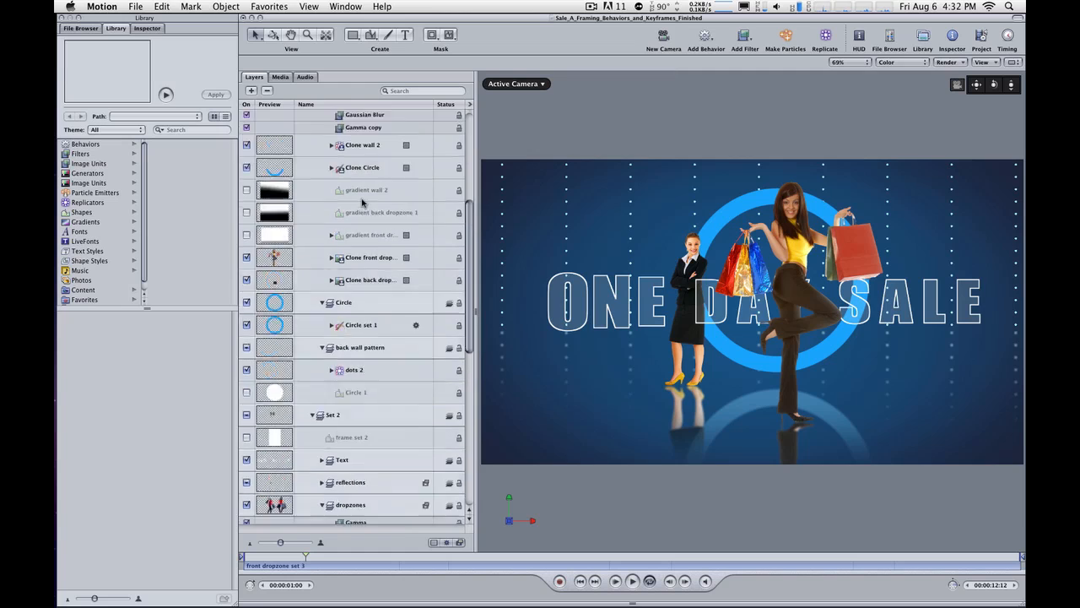
scroll(363, 203, "up", 5)
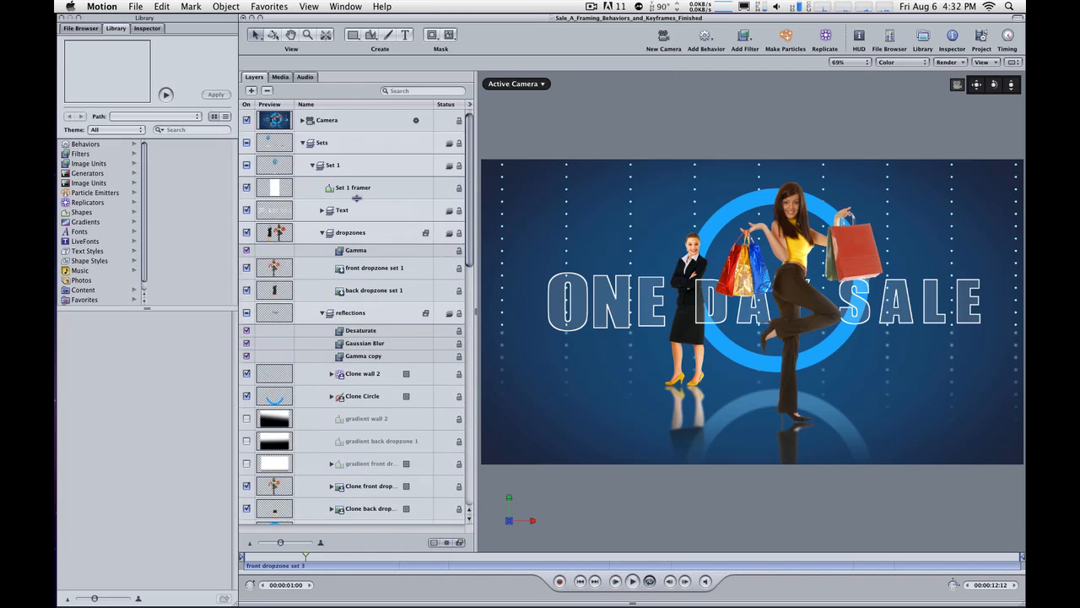
left_click(302, 143)
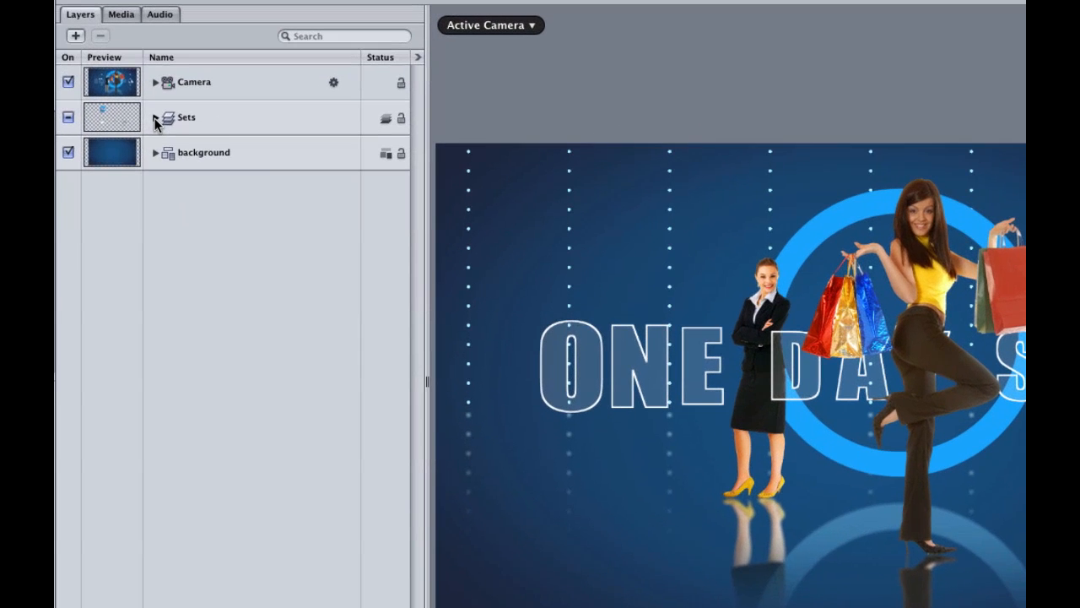
- Expand the Sets group, look through its nested layers and close it again
left_click(302, 143)
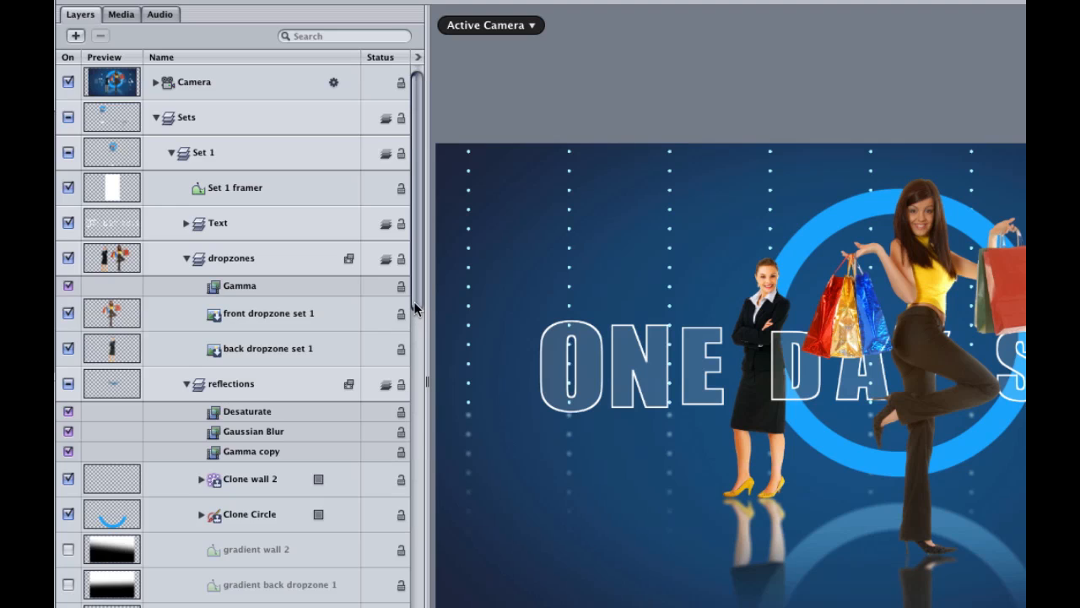
left_click_drag(415, 302, 402, 463)
scroll(403, 506, "down", 5)
left_click_drag(406, 585, 424, 207)
left_click(155, 118)
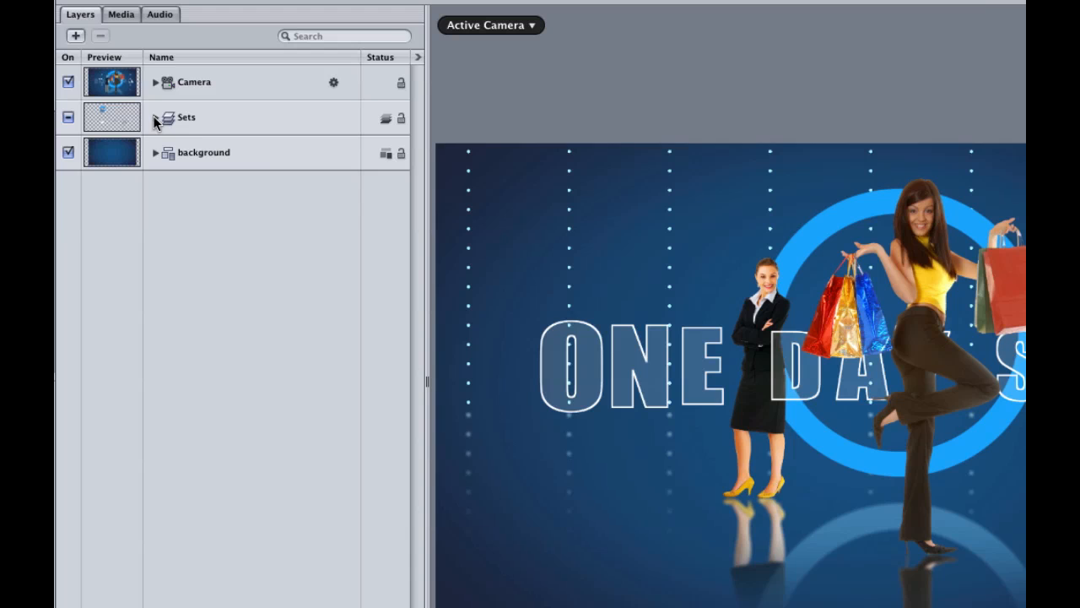
- Reopen Sets and collapse Set 1 along with its dropzones, reflections, Circle and back wall pattern groups
left_click(155, 118)
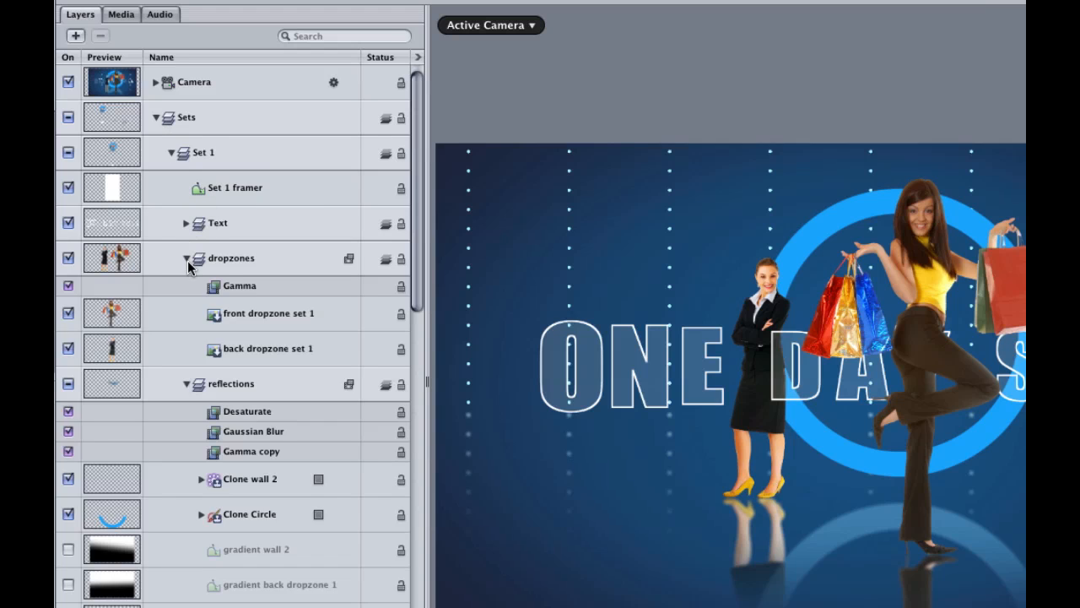
left_click(186, 258)
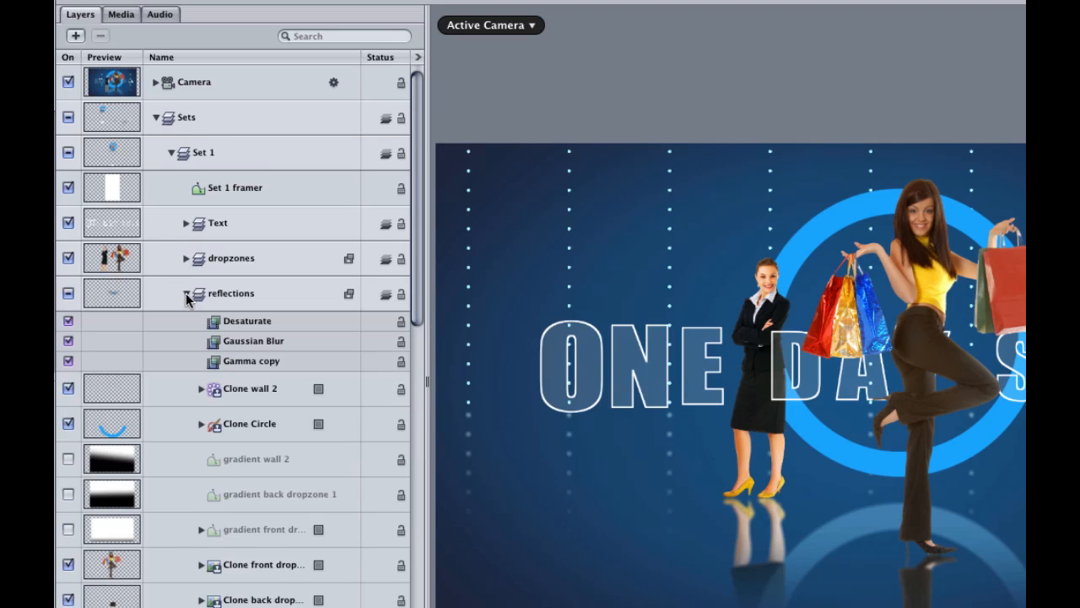
left_click(187, 293)
left_click(187, 328)
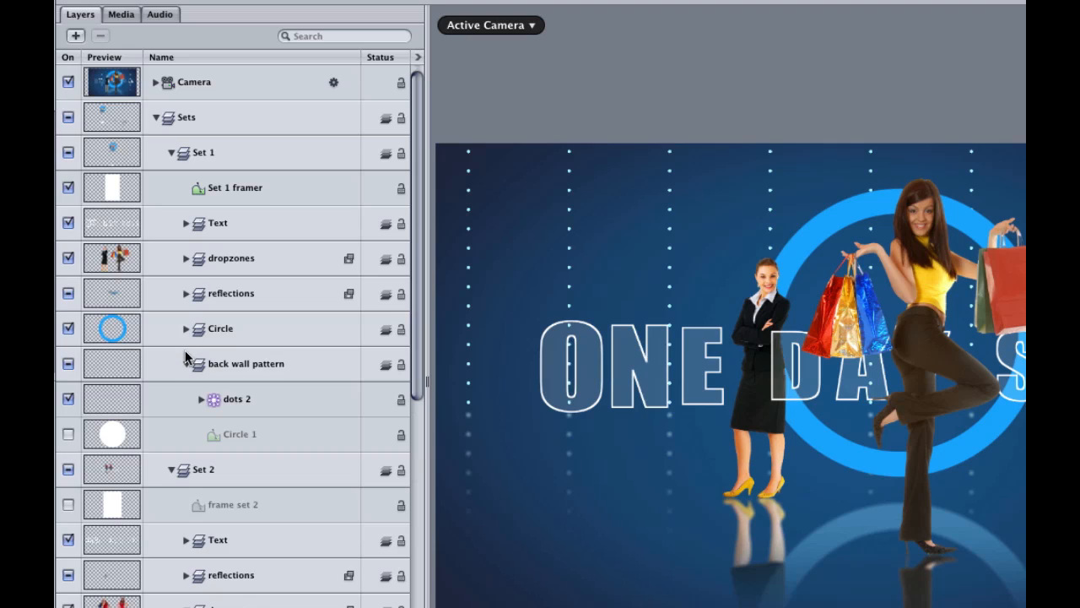
left_click(187, 363)
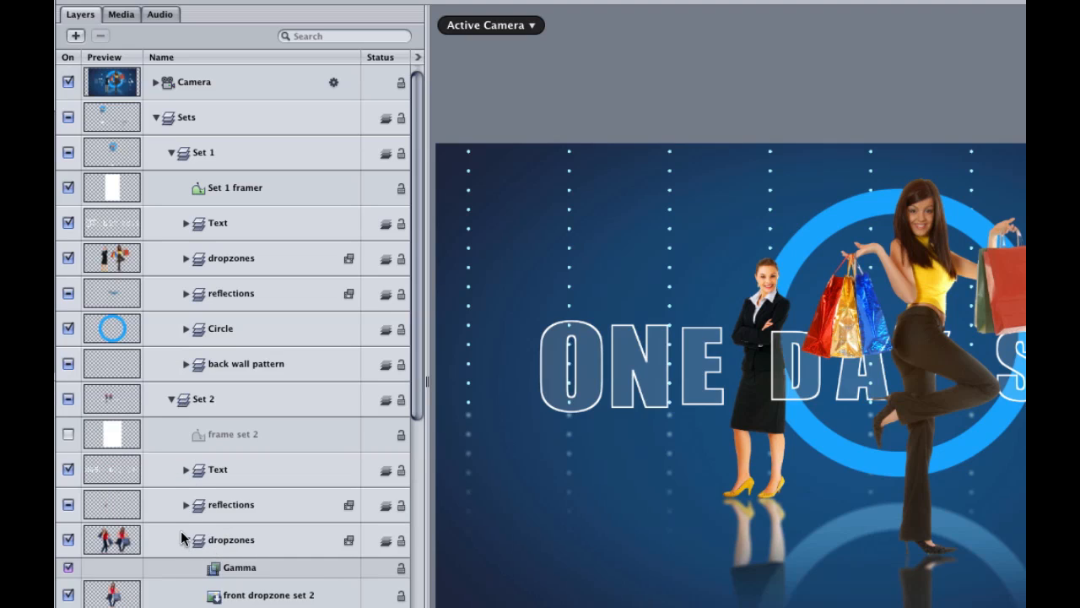
left_click(171, 153)
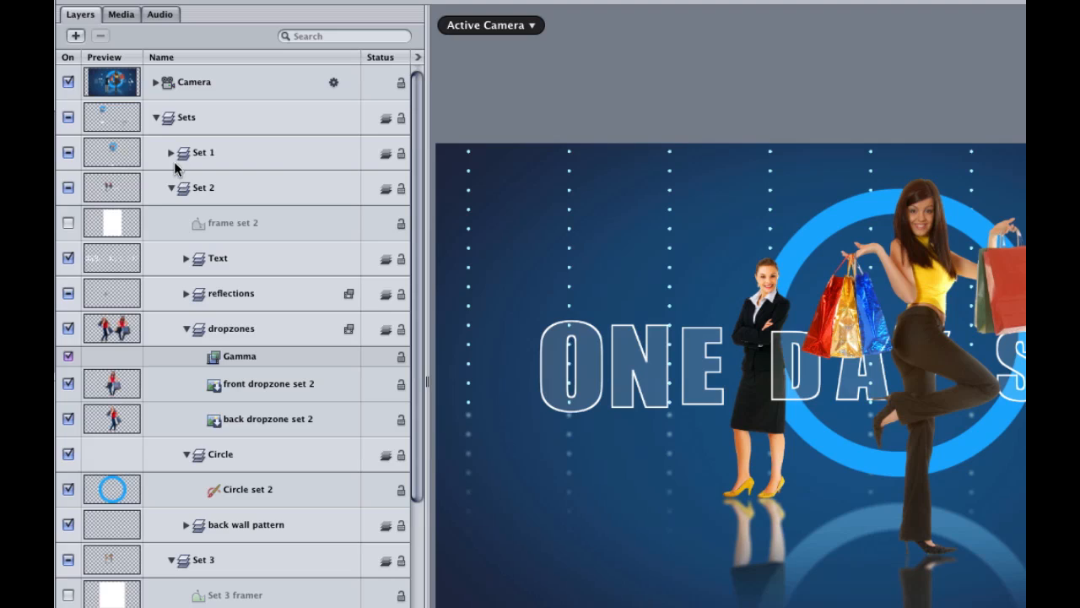
- Collapse Sets together with all its nested groups, reopen it, and inspect the collapsed subgroups inside Set 1
left_click(156, 118)
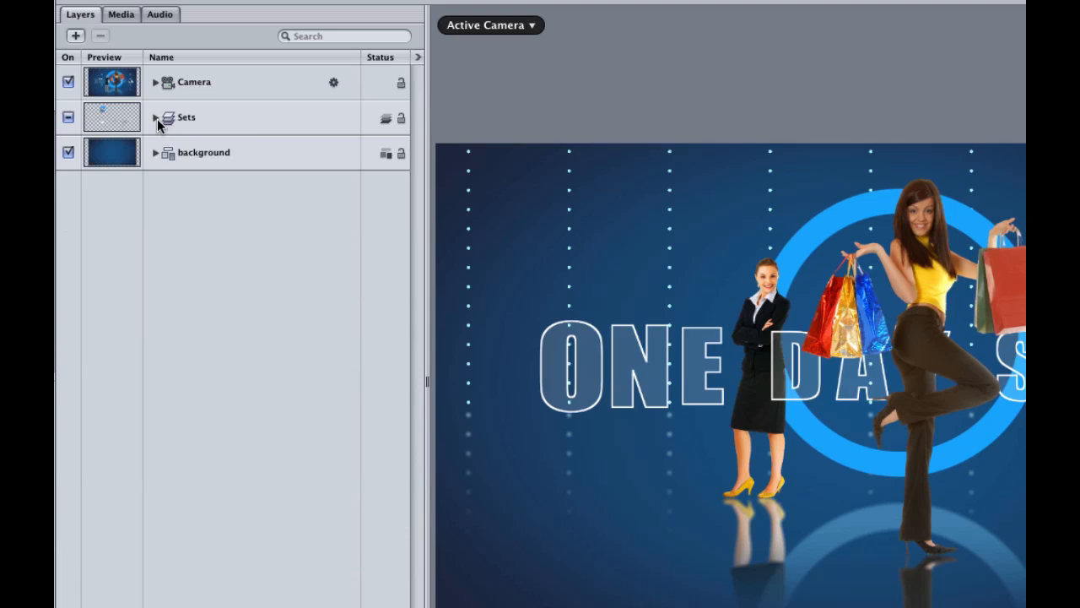
left_click(156, 118)
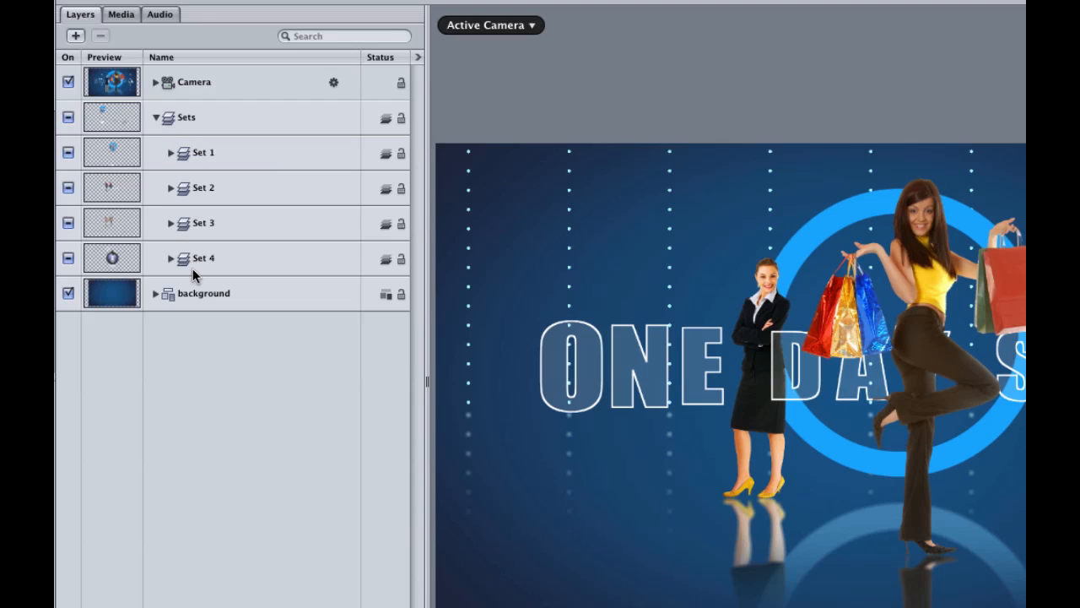
left_click(172, 152)
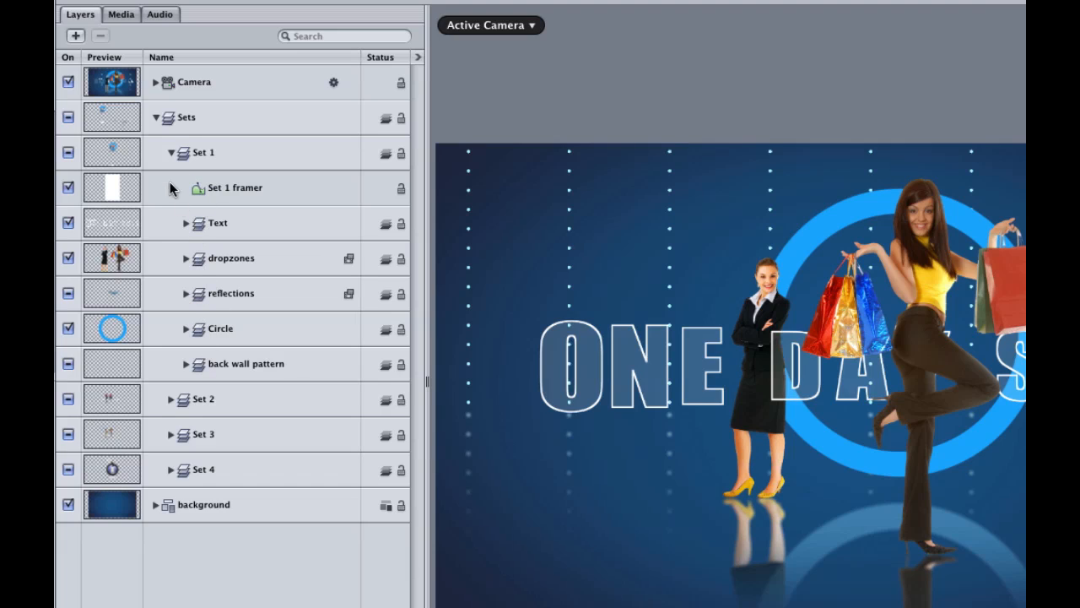
left_click(171, 152)
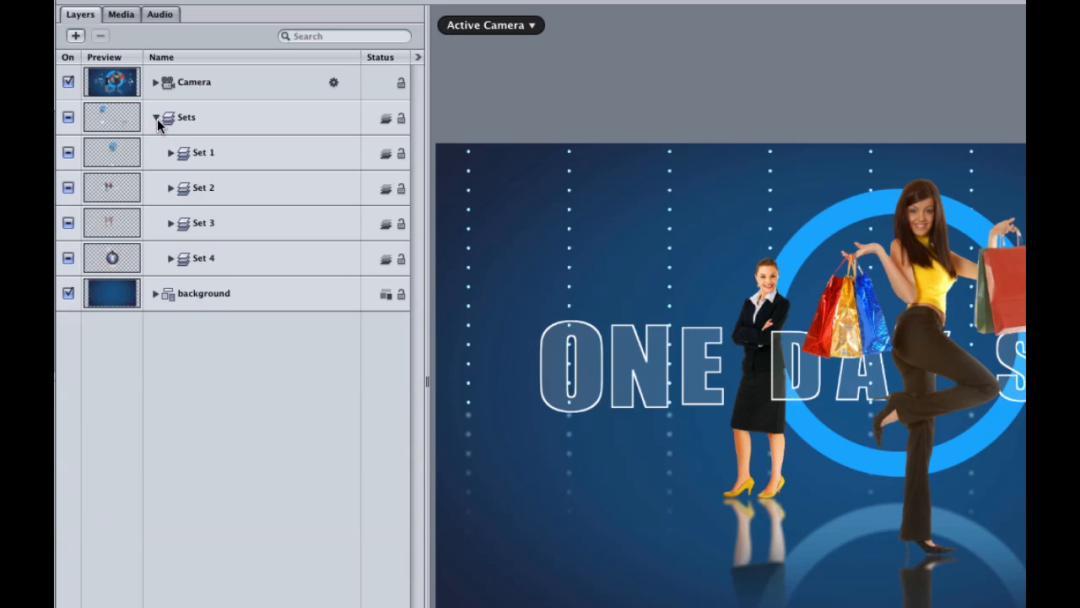
- Expand Sets with every nested group at once, collapse them all again, and reopen Sets to its four sets
left_click(157, 119)
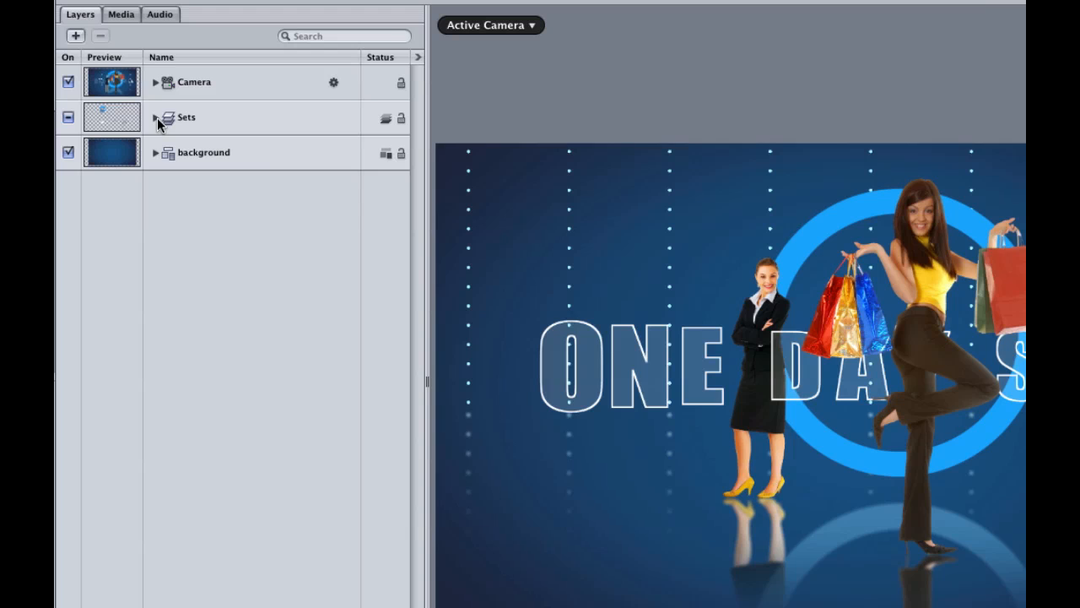
left_click(156, 117)
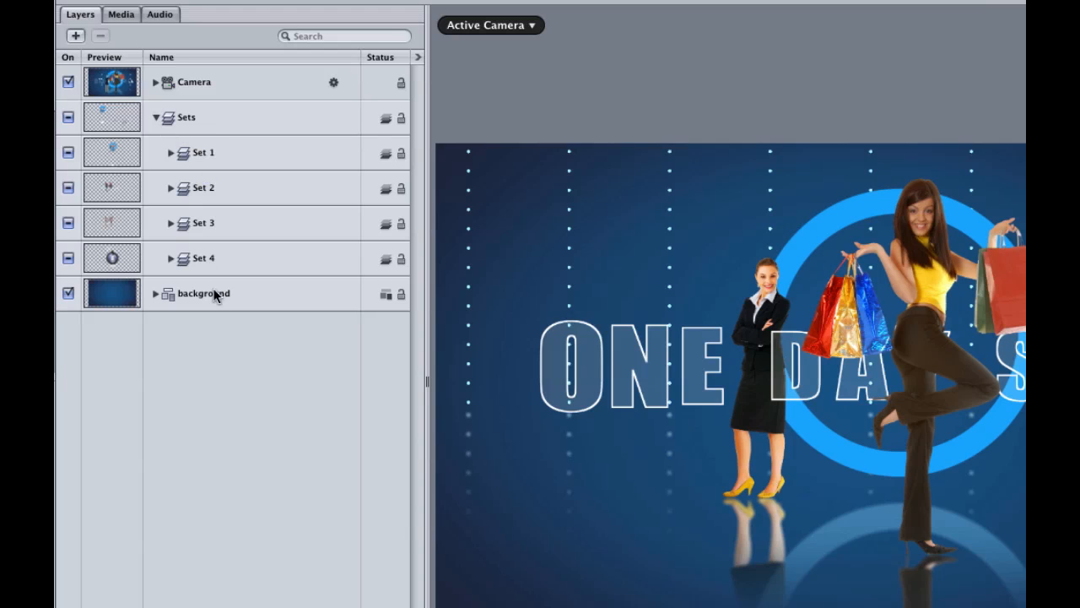
left_click(156, 118)
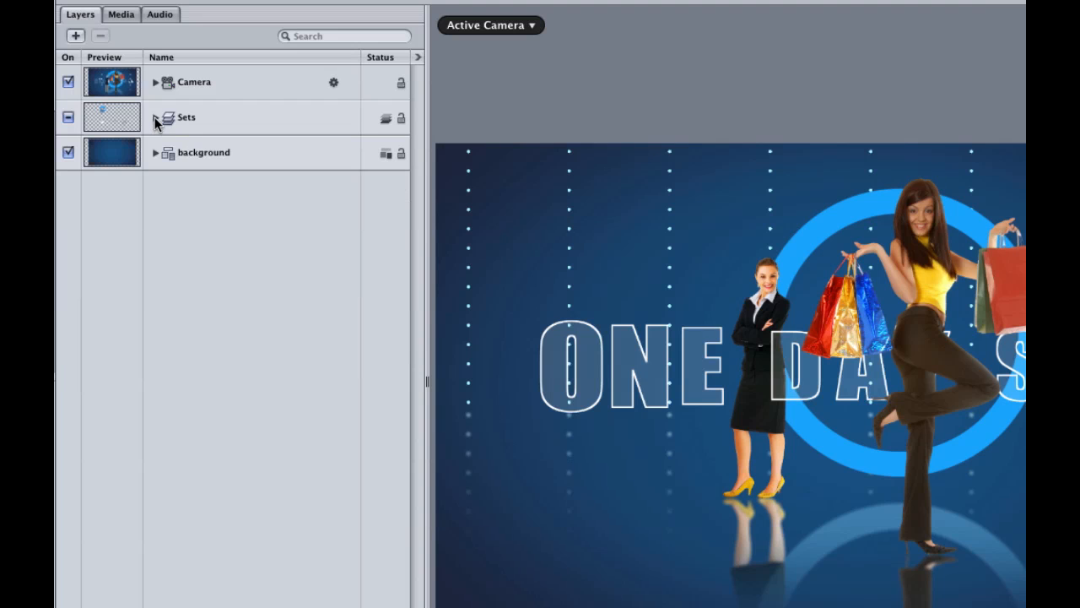
left_click(156, 118, "alt")
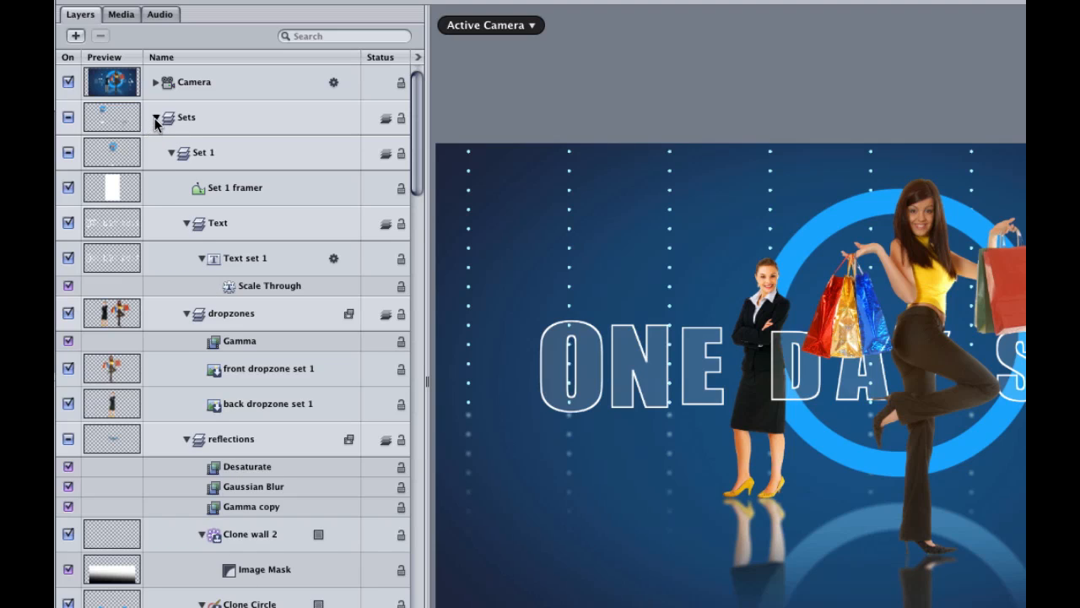
left_click(155, 119)
left_click(155, 118)
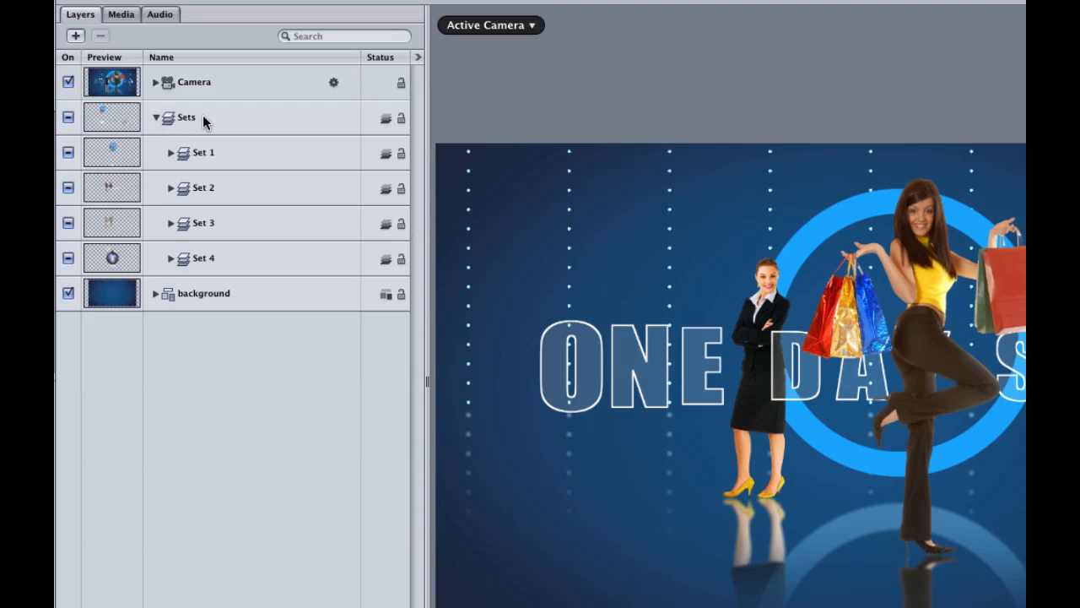
- Expand Set 1 and its dropzones group to view the contents, and collapse both again
left_click(169, 152)
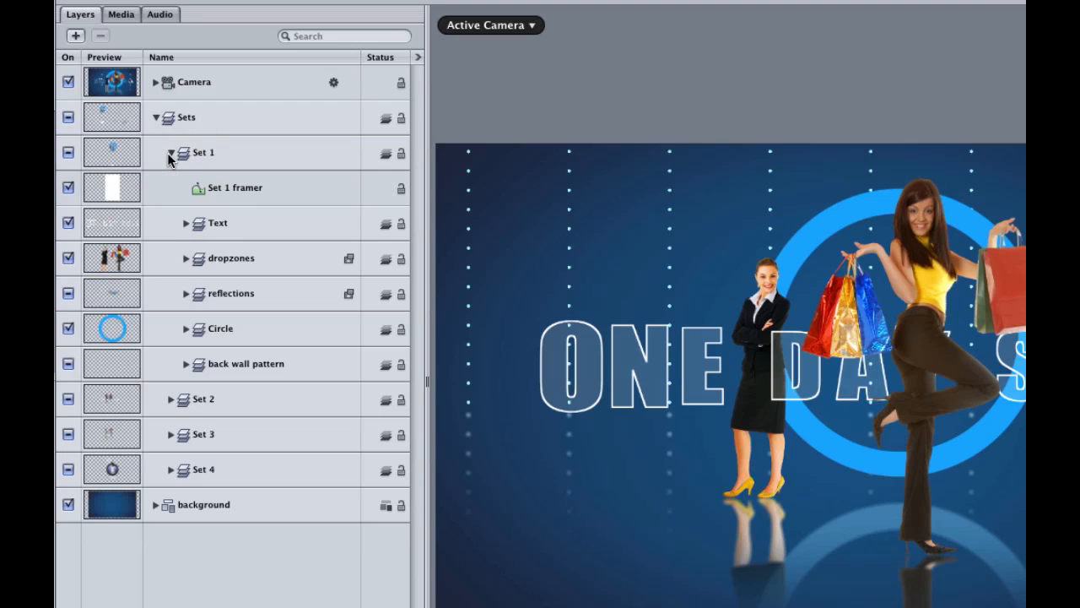
left_click(186, 258)
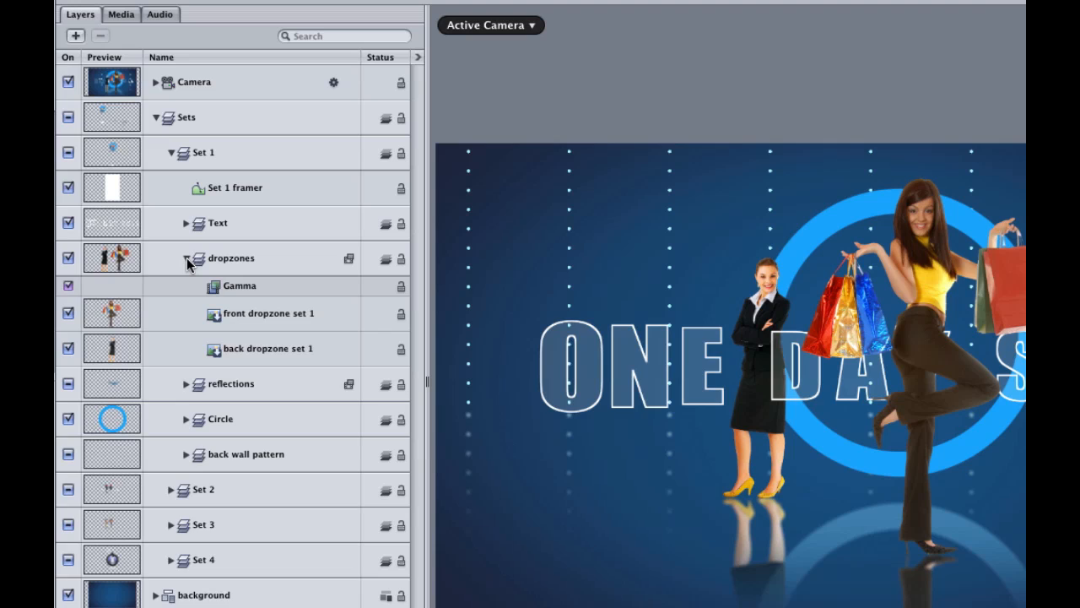
left_click(185, 258)
left_click(169, 152)
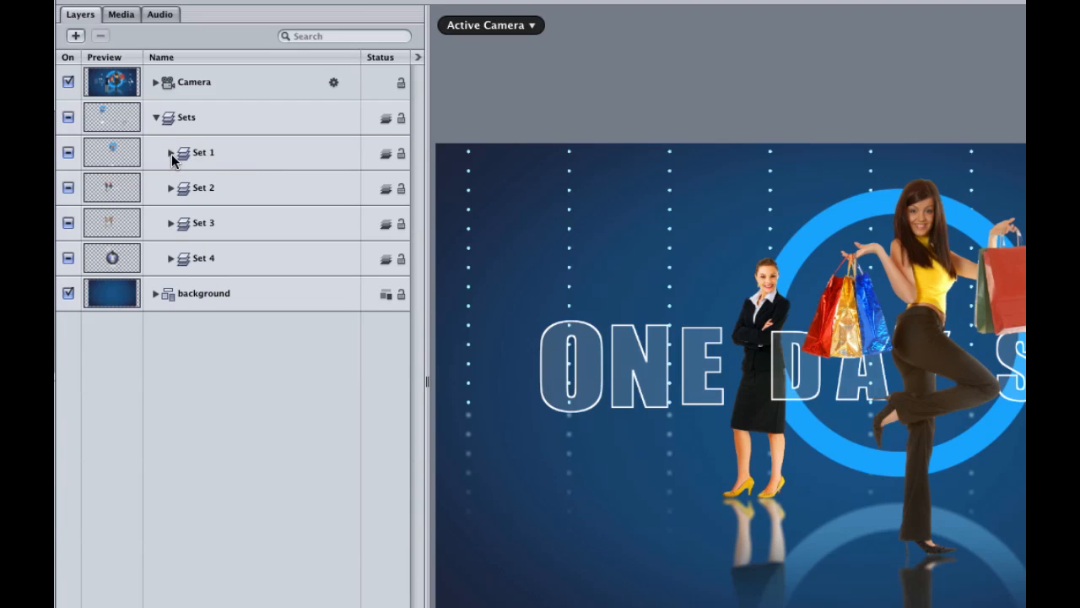
- Expand Set 1 with all its nested groups and shrink the layer row height so more layers fit in the list
left_click(170, 153)
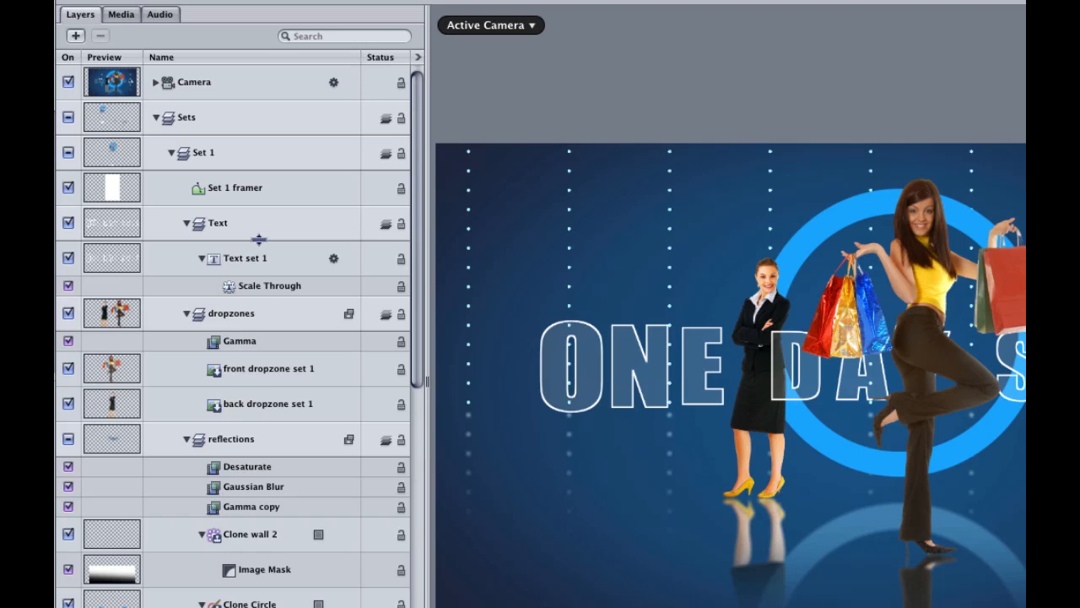
left_click_drag(258, 240, 256, 214)
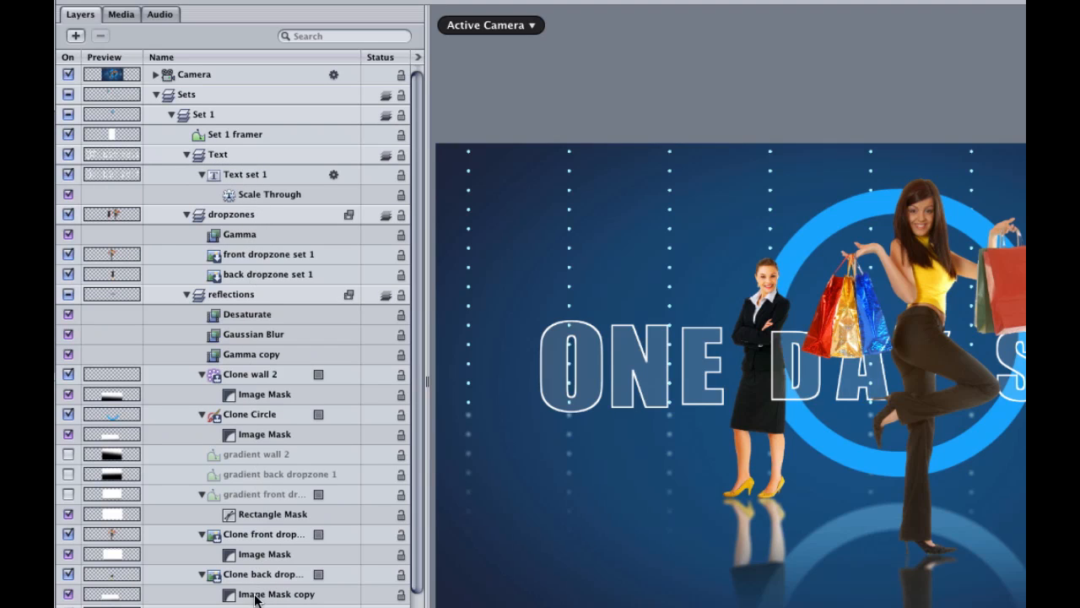
- Collapse Set 1 with all its nested groups, checking its subgroups before closing Sets, and make the layer rows slightly taller
left_click(172, 115)
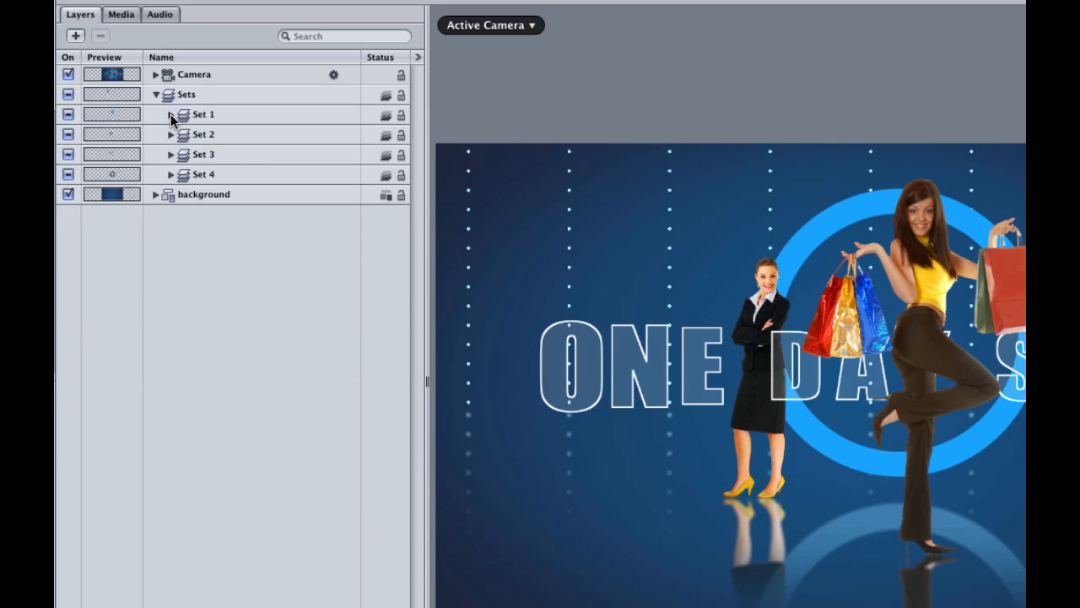
left_click(171, 114)
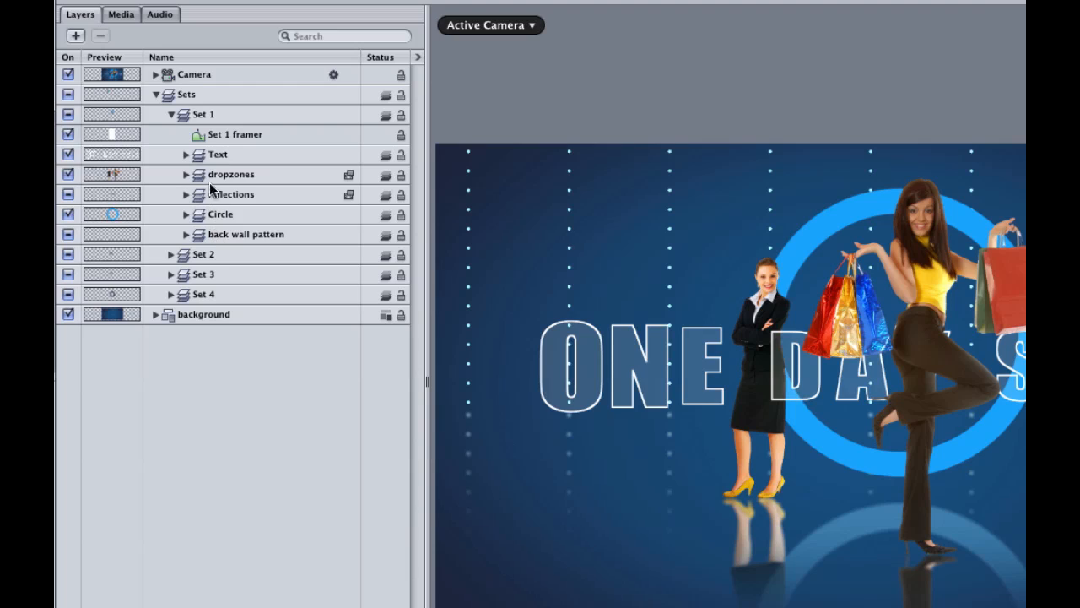
left_click(156, 95)
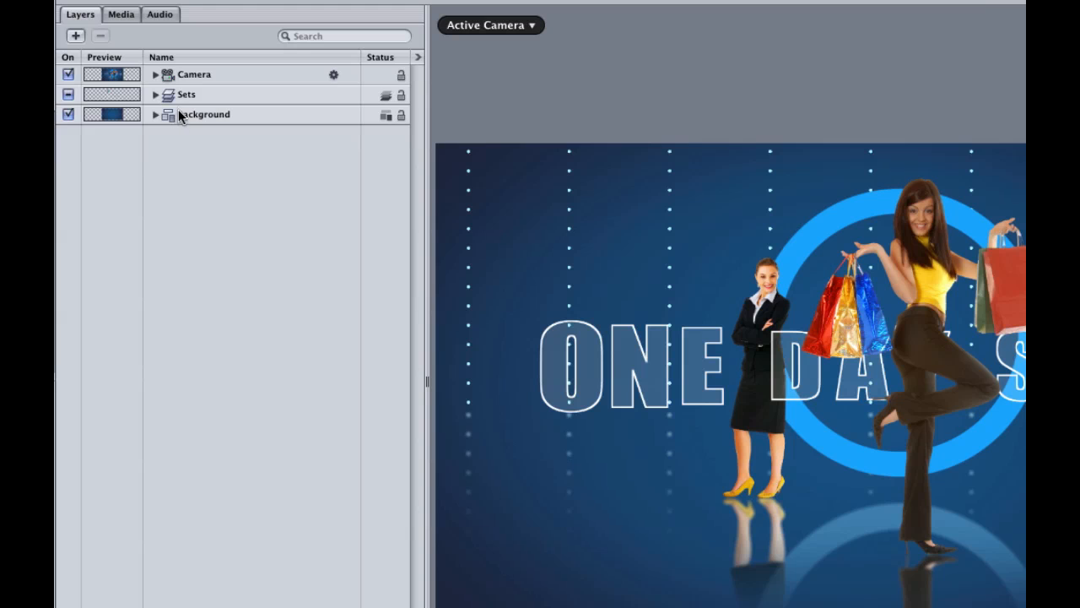
left_click_drag(178, 101, 178, 109)
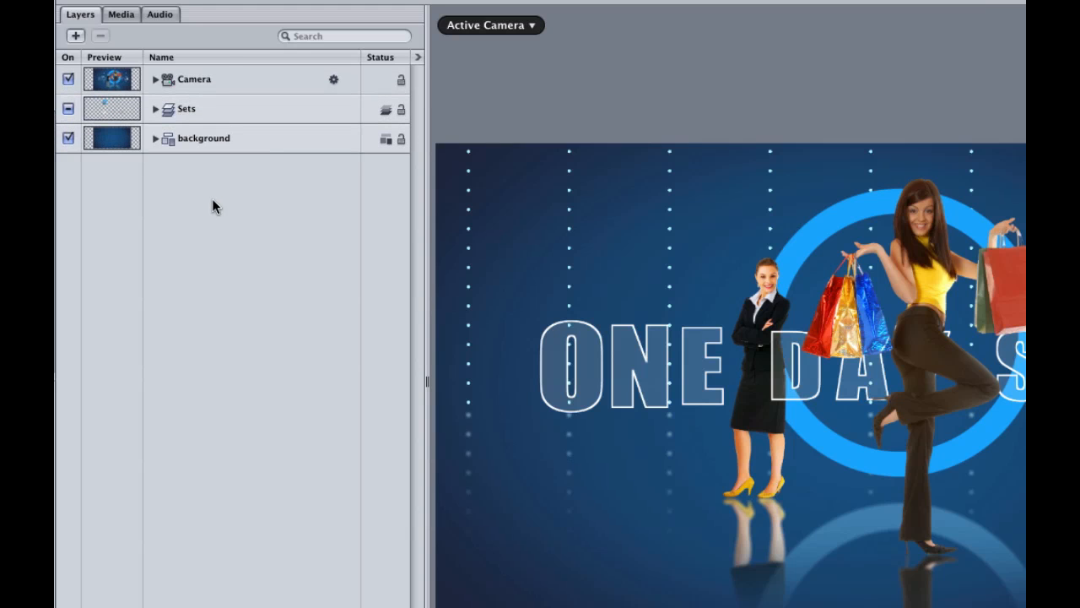